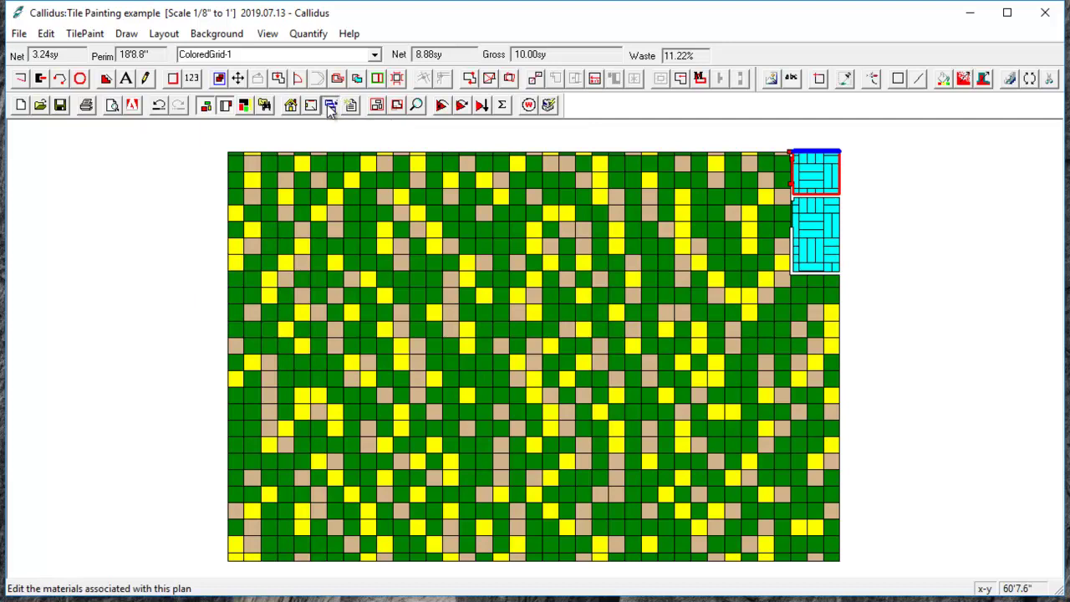
# Step: Create a new 2' by 2' simple tile material, Tile-2, in the plan's materials
pyautogui.click(331, 106)
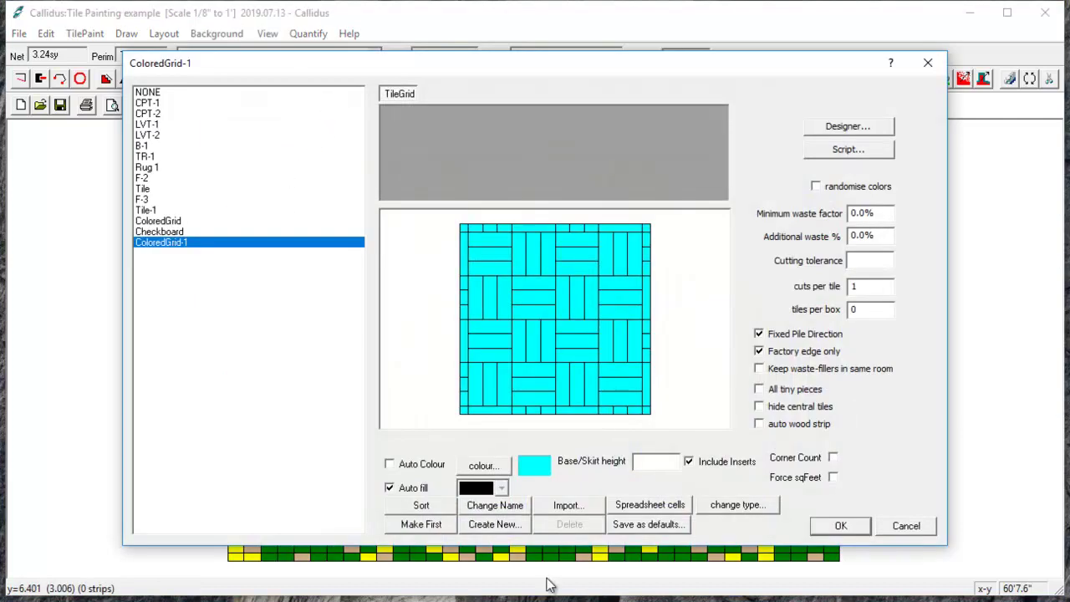
pyautogui.click(495, 524)
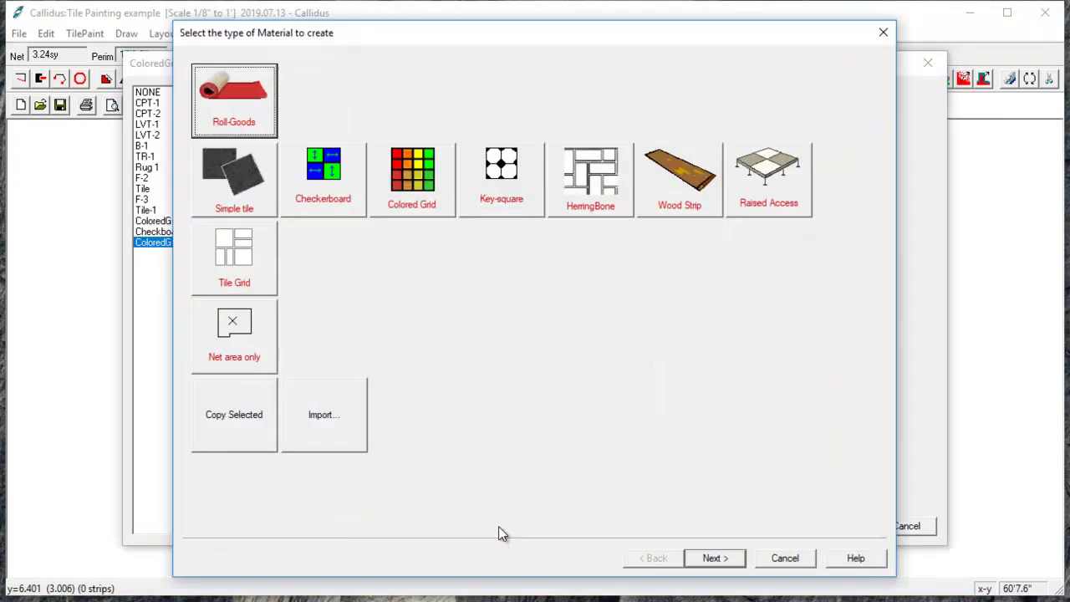
pyautogui.doubleClick(250, 202)
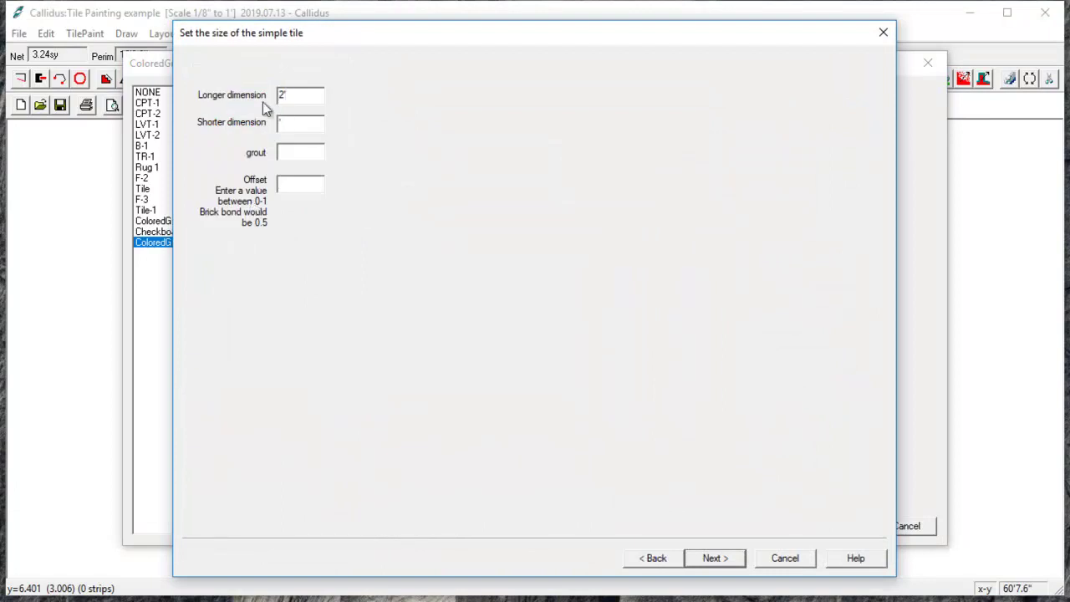
pyautogui.write("'")
pyautogui.click(302, 123)
pyautogui.write('1')
pyautogui.press('BackSpace')
pyautogui.write("2'")
pyautogui.click(724, 559)
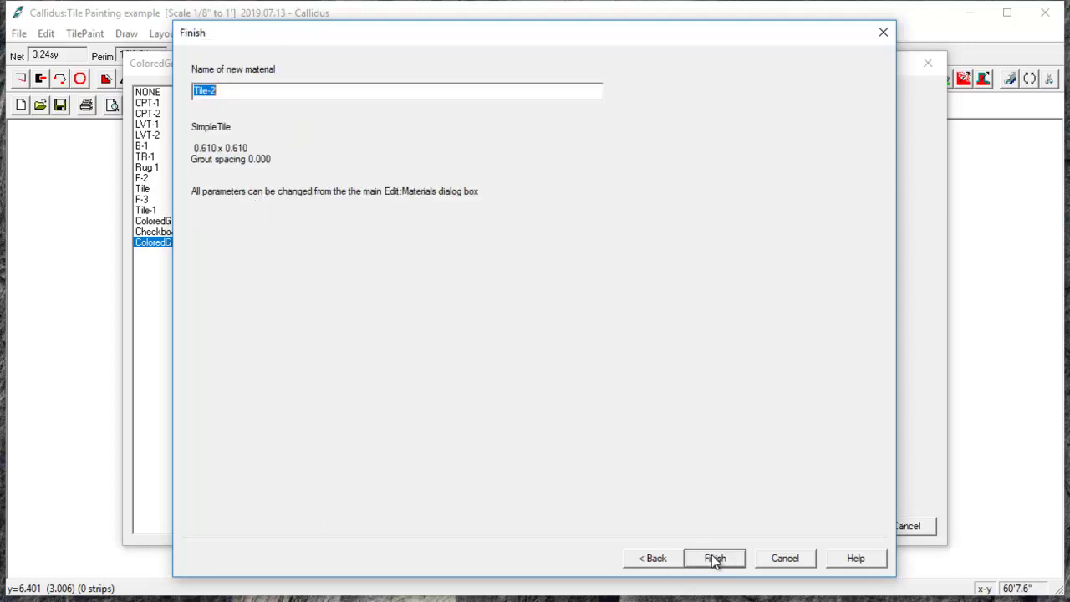
pyautogui.click(714, 558)
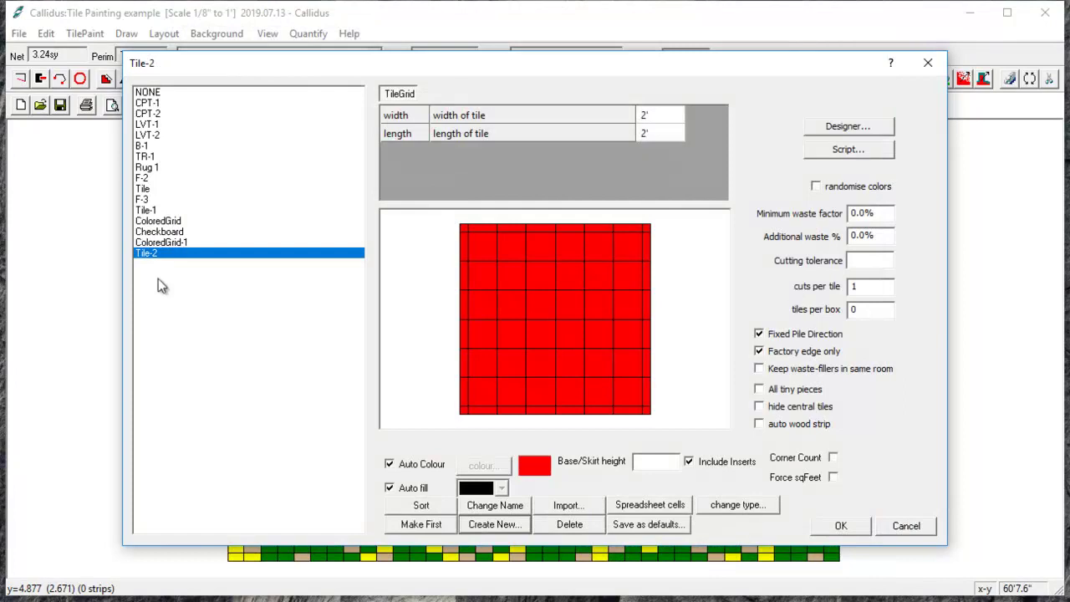
# Step: Rename the Tile-2 material to Checkerboard
pyautogui.click(493, 505)
pyautogui.moveTo(402, 316); pyautogui.dragTo(329, 311)
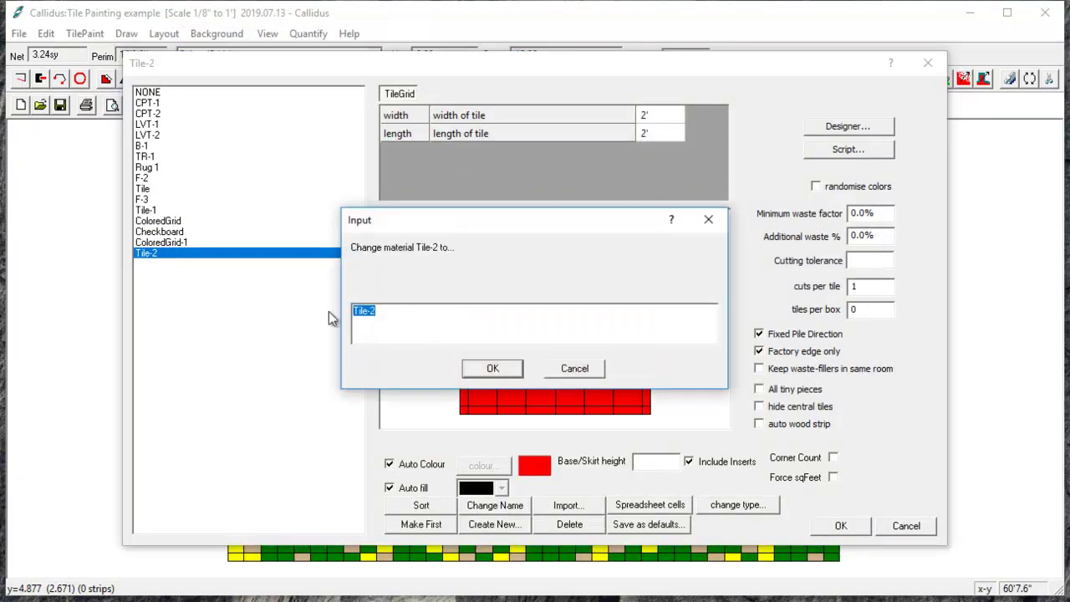
pyautogui.write('Checkerboard')
pyautogui.click(492, 368)
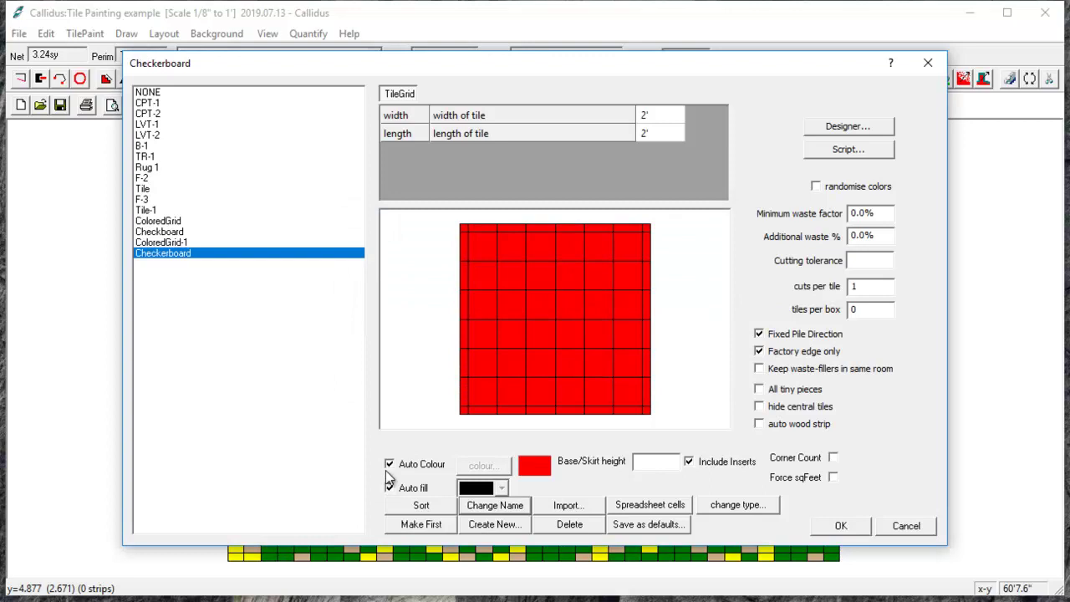
# Step: Turn off Auto Colour and make the tiles dark green
pyautogui.click(390, 464)
pyautogui.click(480, 466)
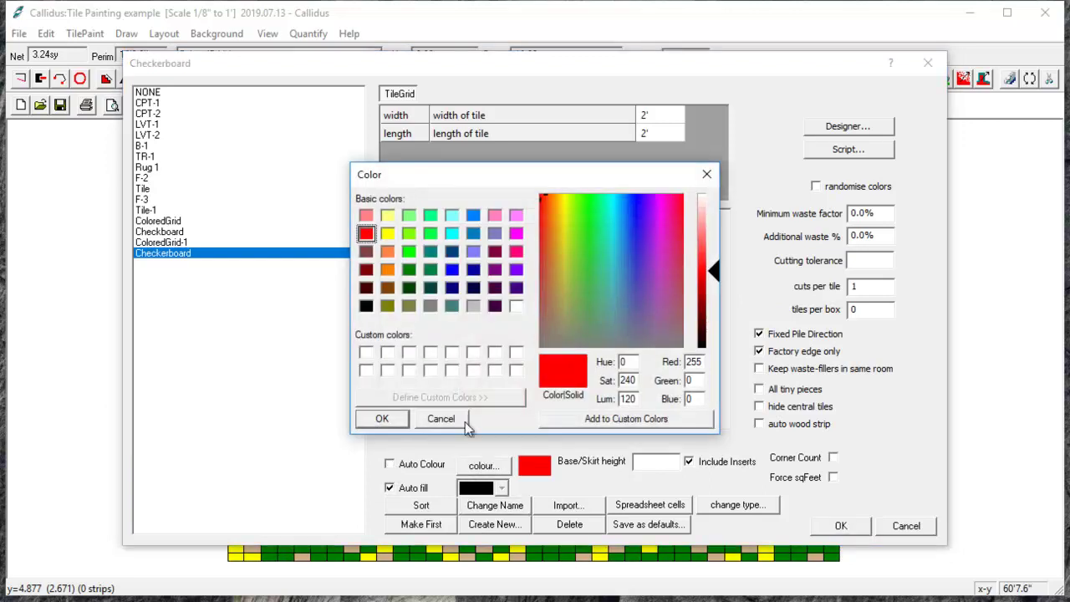
pyautogui.click(430, 269)
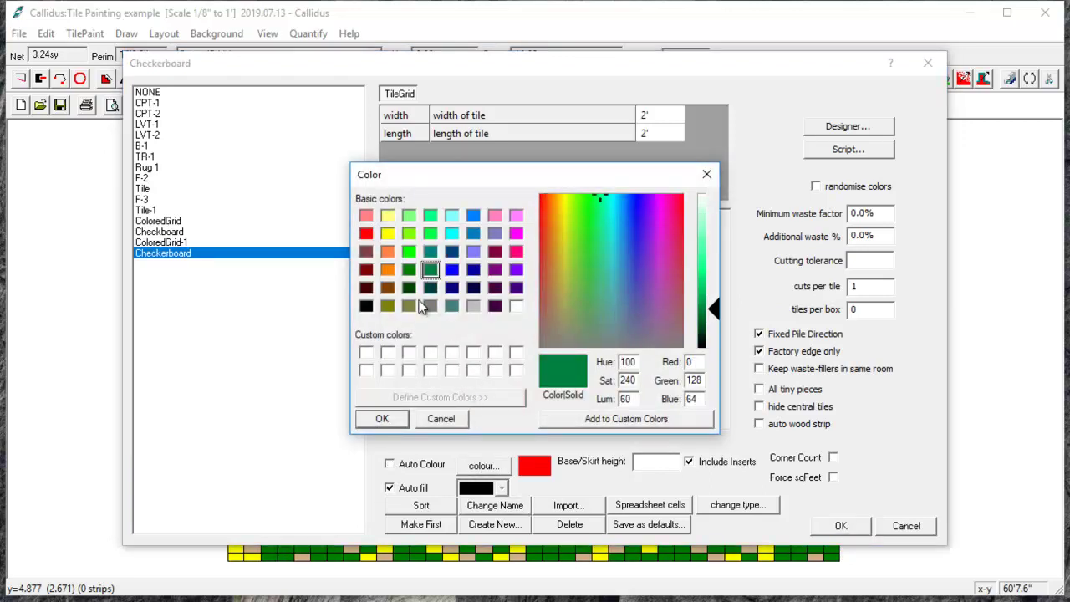
pyautogui.click(382, 419)
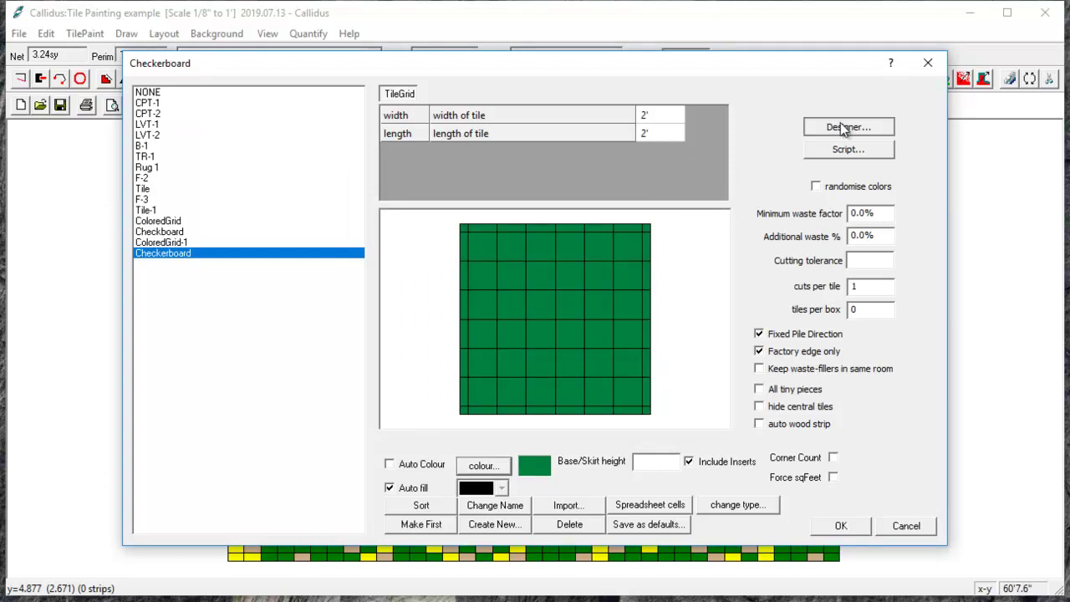
# Step: In the Checkerboard tile grid designer, offset each row by half a tile (0.3048)
pyautogui.click(843, 127)
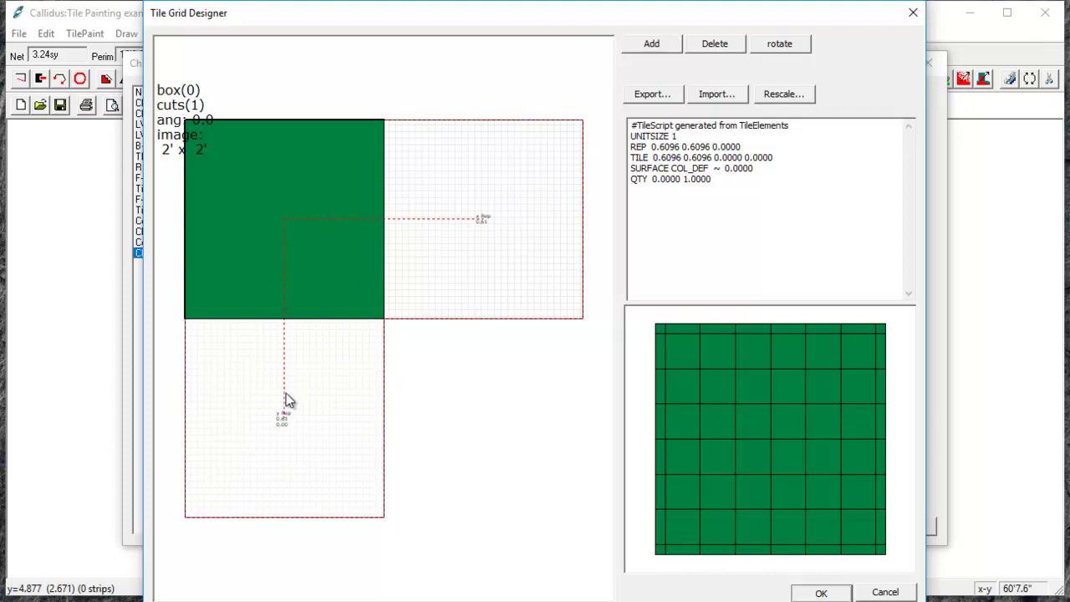
pyautogui.moveTo(285, 395); pyautogui.dragTo(392, 402)
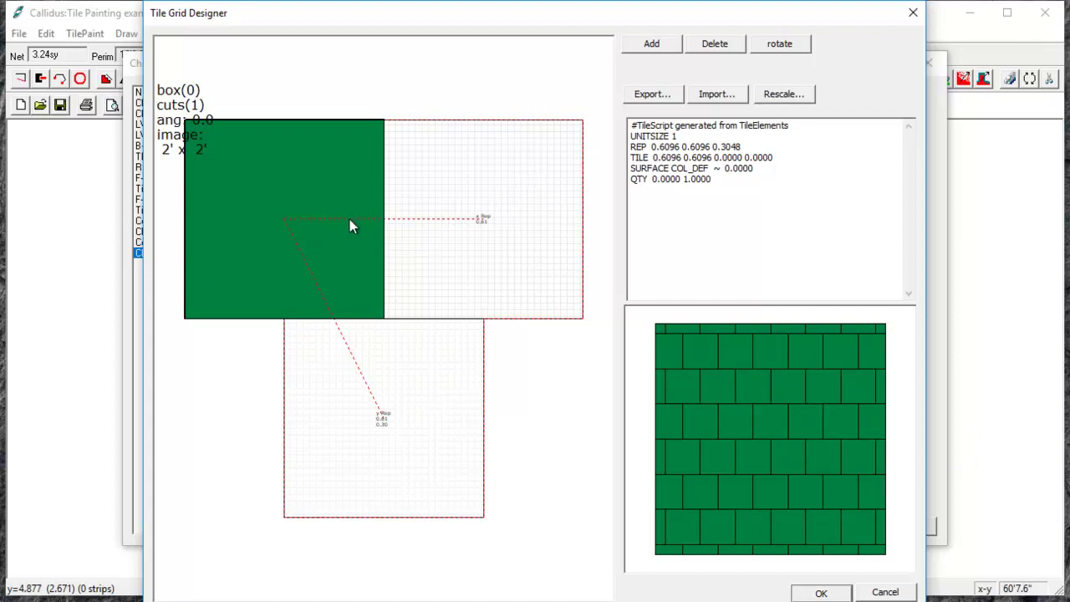
# Step: Add a second 2' by 2' tile to the Checkerboard pattern
pyautogui.click(660, 48)
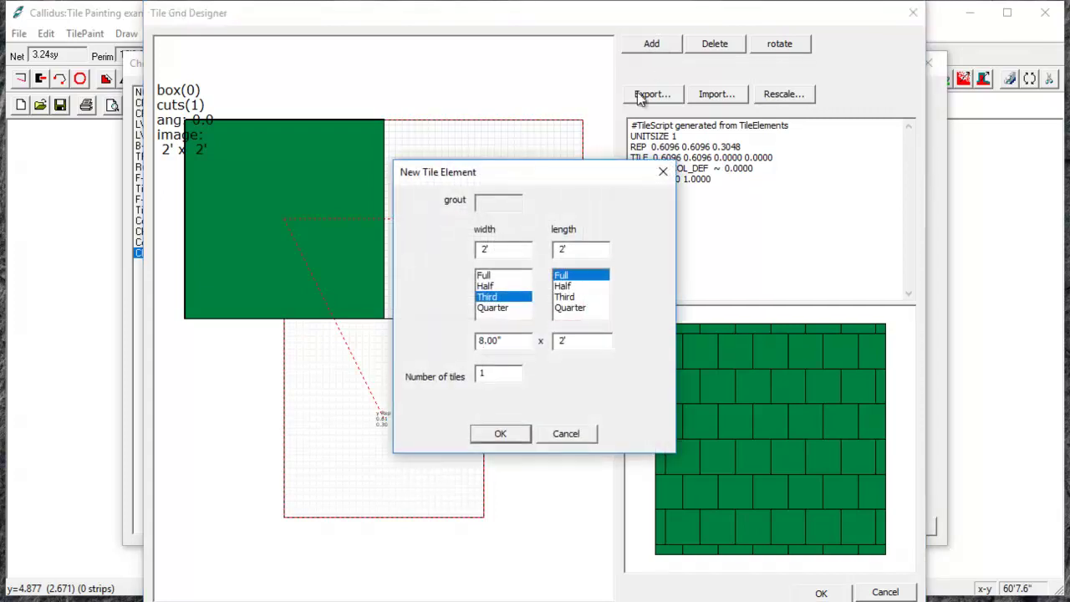
pyautogui.moveTo(524, 344); pyautogui.dragTo(471, 349)
pyautogui.write("2'")
pyautogui.click(501, 433)
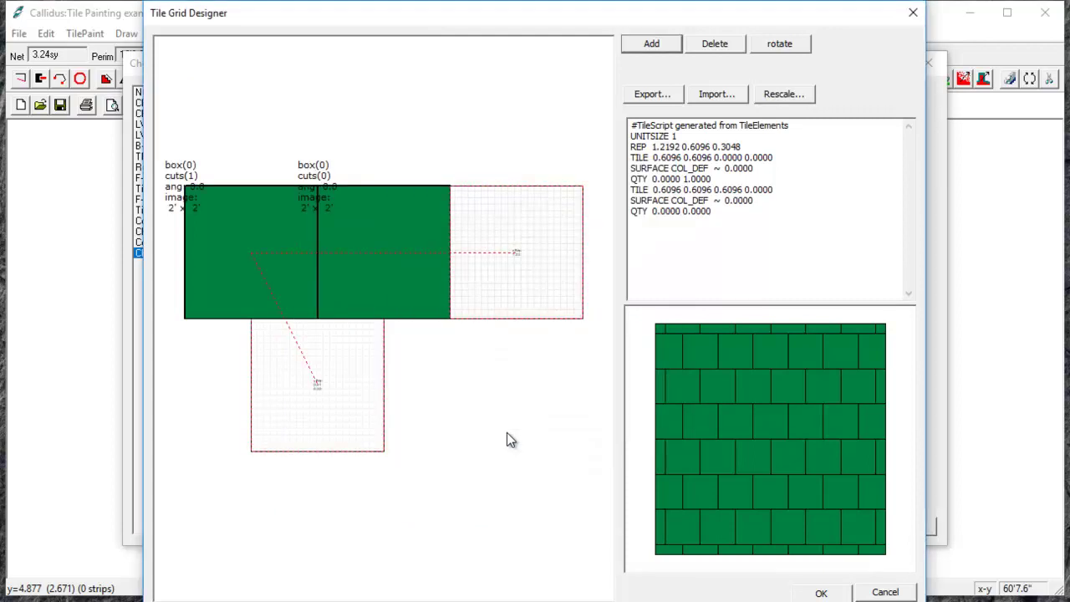
# Step: Colour the new tile orange and realign the row offset to 0.6096 for a checkerboard
pyautogui.doubleClick(383, 252)
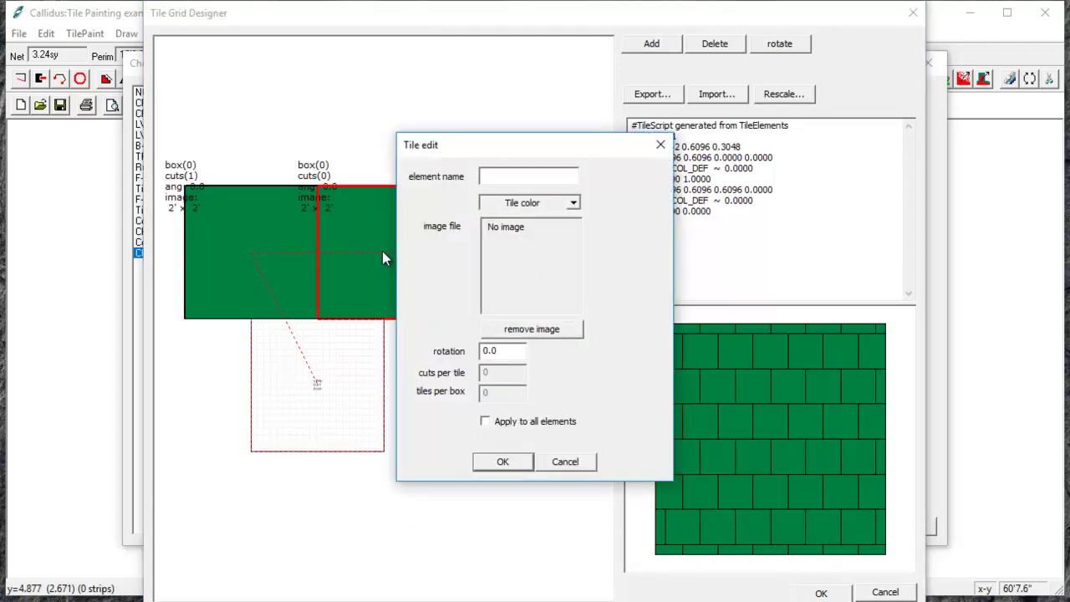
pyautogui.click(573, 205)
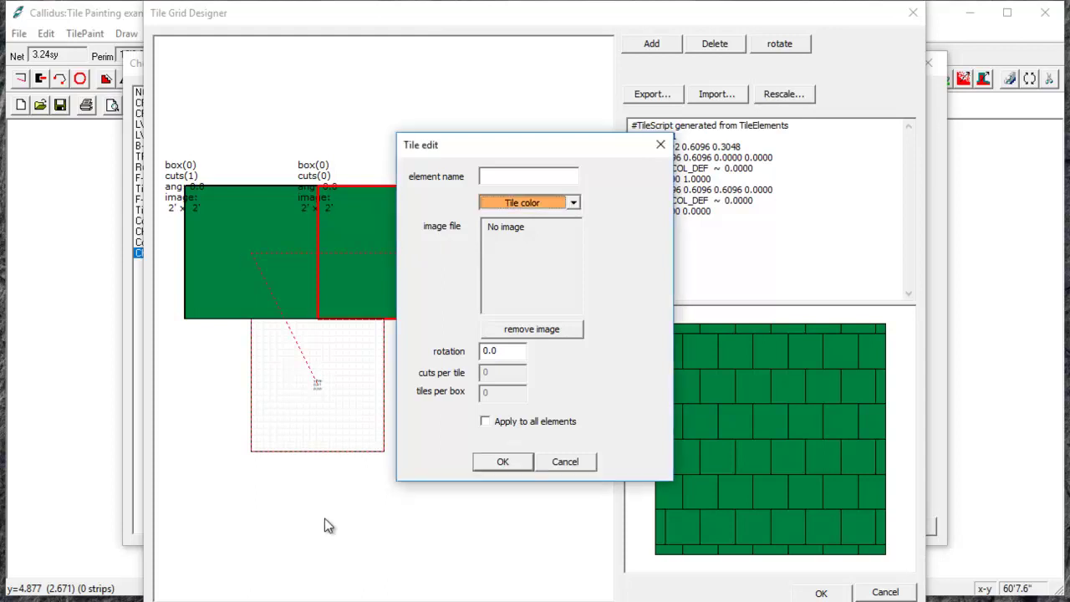
pyautogui.click(502, 462)
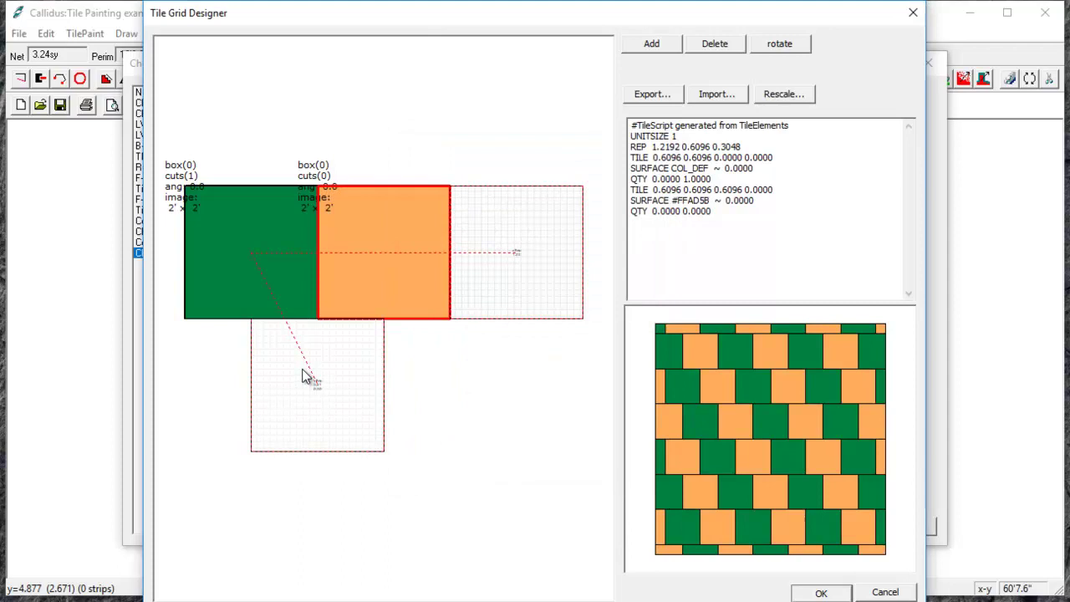
pyautogui.moveTo(306, 373); pyautogui.dragTo(365, 376)
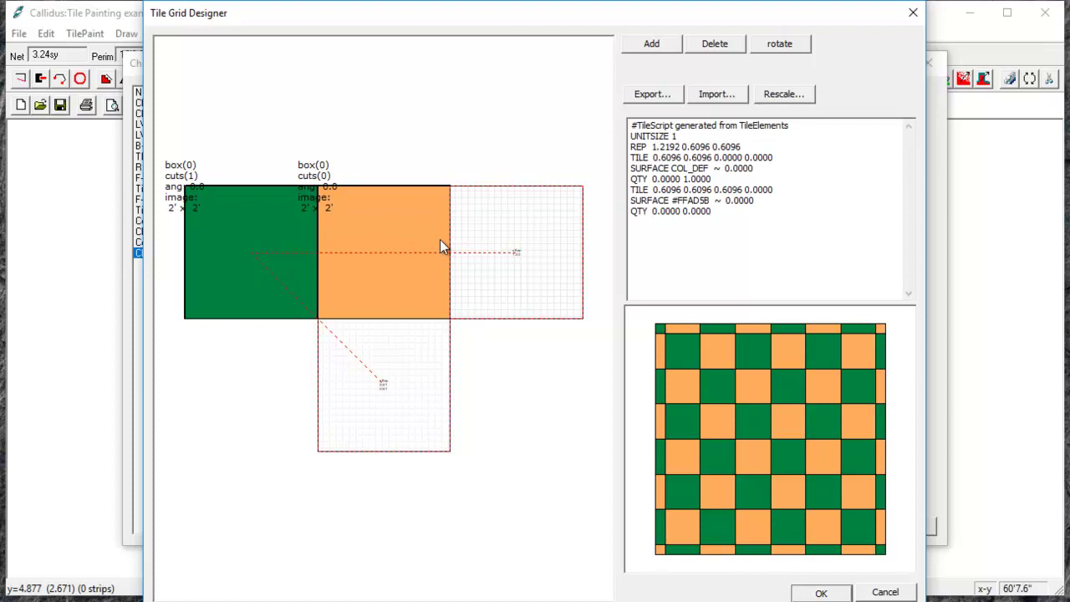
# Step: Add a 4' by 1' tile to the pattern
pyautogui.click(651, 44)
pyautogui.click(501, 296)
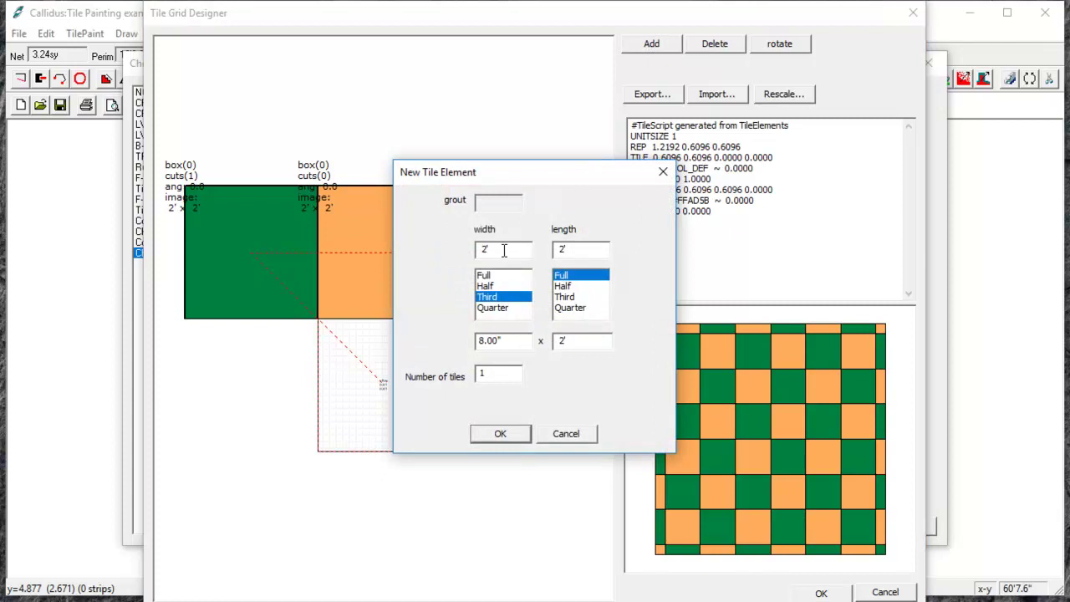
pyautogui.write("4'")
pyautogui.press('Tab')
pyautogui.write('1')
pyautogui.click(525, 433)
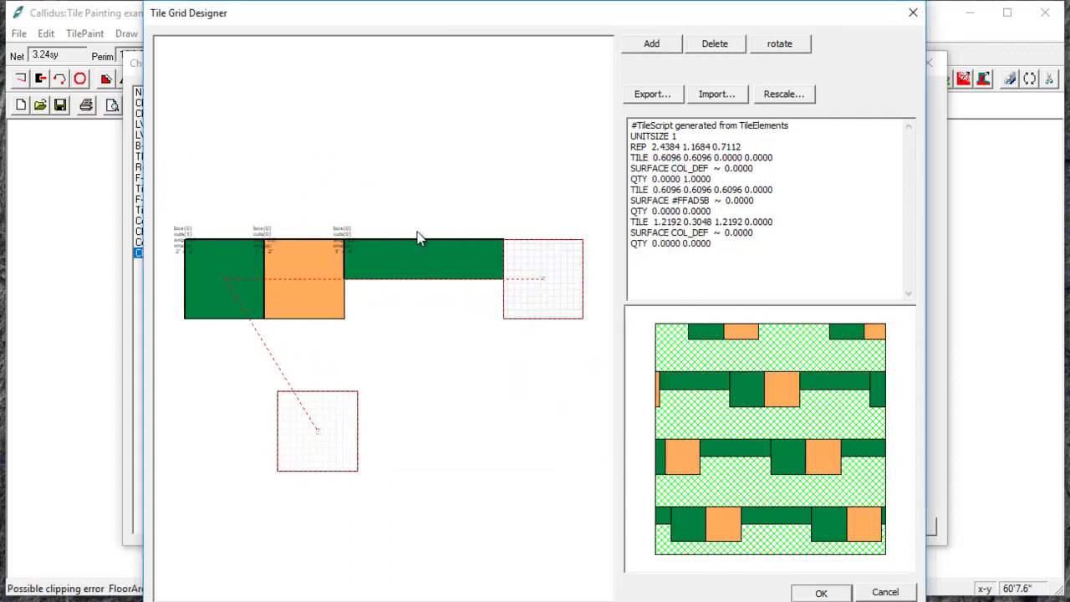
# Step: Place the long tile beneath the green and orange pair, colour it turquoise, and tighten the repeat
pyautogui.moveTo(422, 255); pyautogui.dragTo(260, 383)
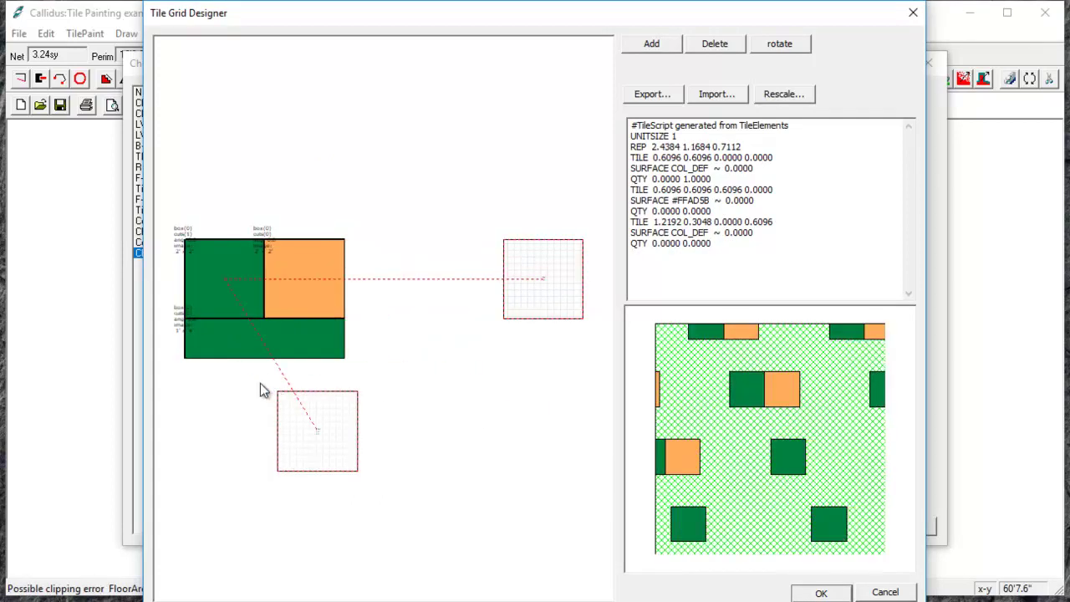
pyautogui.doubleClick(255, 353)
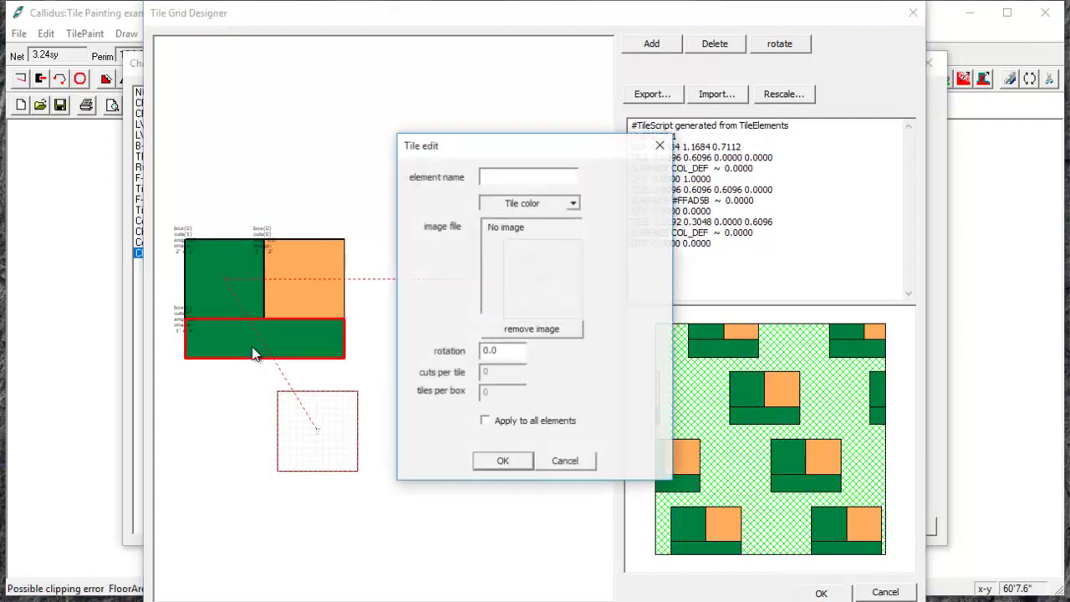
pyautogui.click(575, 203)
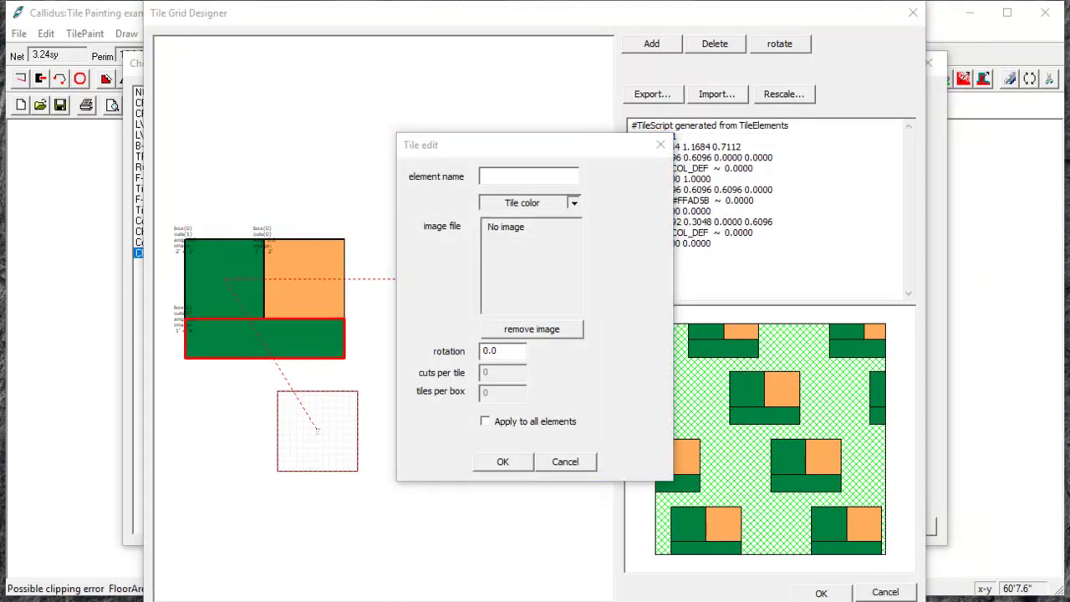
pyautogui.click(251, 456)
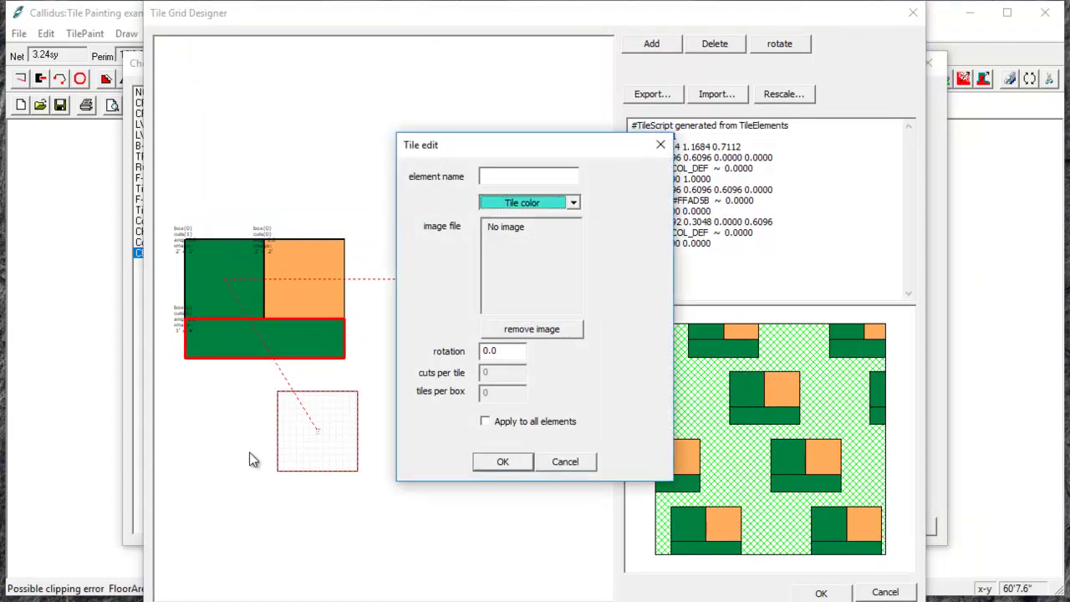
pyautogui.click(511, 465)
pyautogui.moveTo(298, 421); pyautogui.dragTo(303, 397)
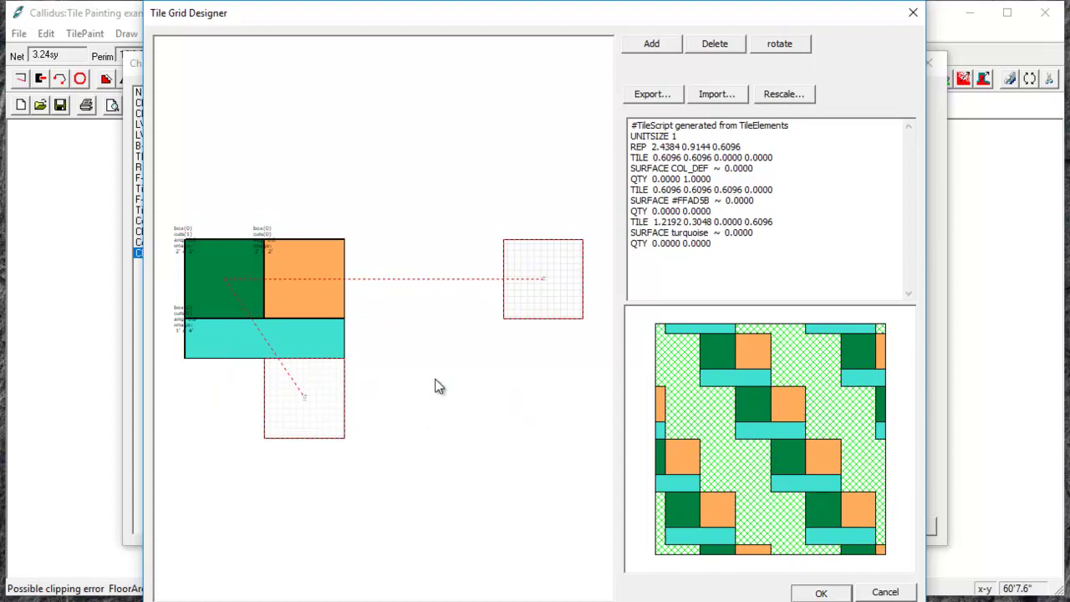
# Step: Adjust the repeat boxes to 1.2192 by 0.9144 so the tiles form a basket weave, and accept it
pyautogui.moveTo(309, 392); pyautogui.dragTo(309, 417)
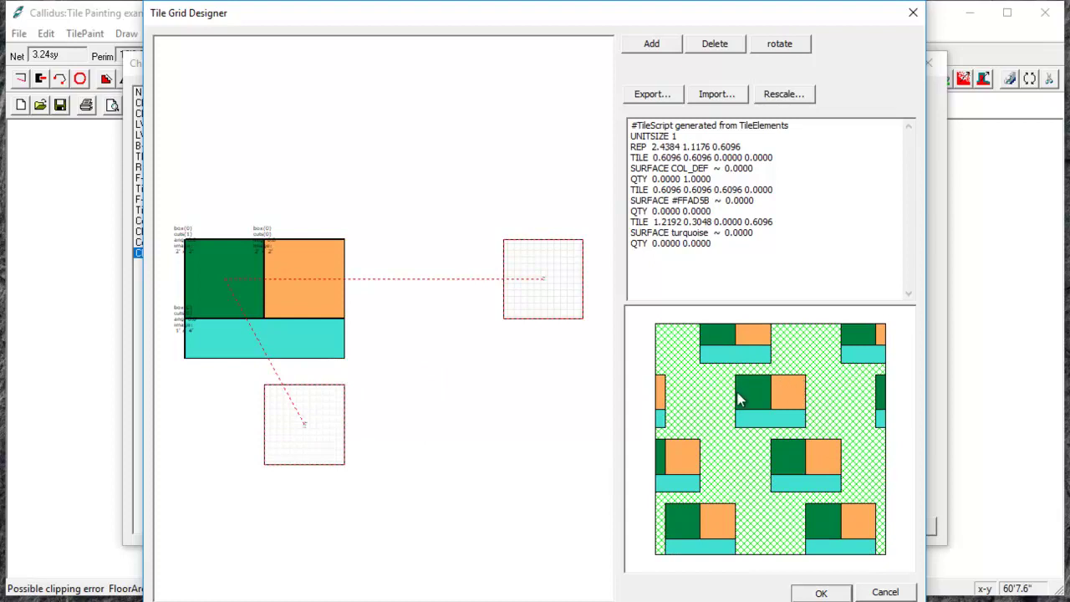
pyautogui.moveTo(290, 463); pyautogui.dragTo(303, 418)
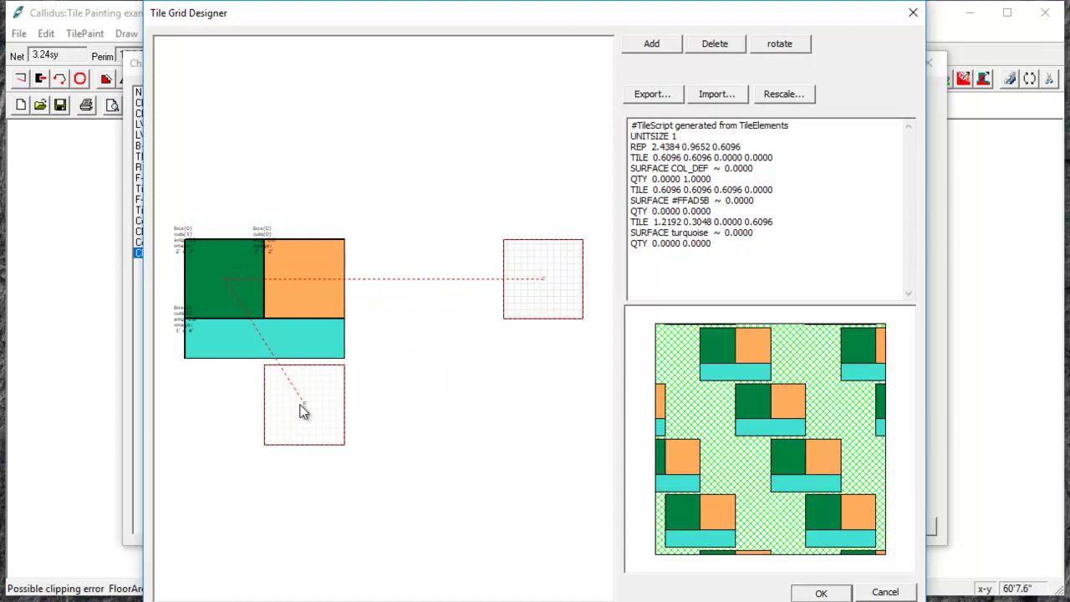
pyautogui.moveTo(515, 304); pyautogui.dragTo(360, 308)
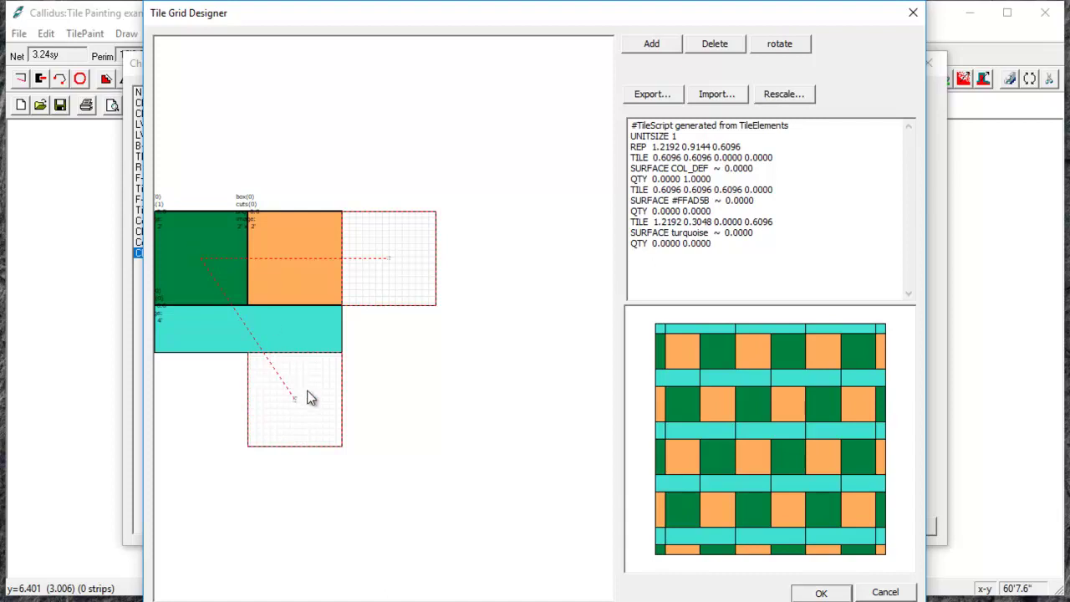
pyautogui.moveTo(305, 398); pyautogui.dragTo(313, 443)
pyautogui.moveTo(370, 265)
pyautogui.mouseDown()
pyautogui.moveTo(423, 276)
pyautogui.moveTo(374, 265)
pyautogui.mouseUp()
pyautogui.moveTo(327, 442); pyautogui.dragTo(311, 395)
pyautogui.click(821, 592)
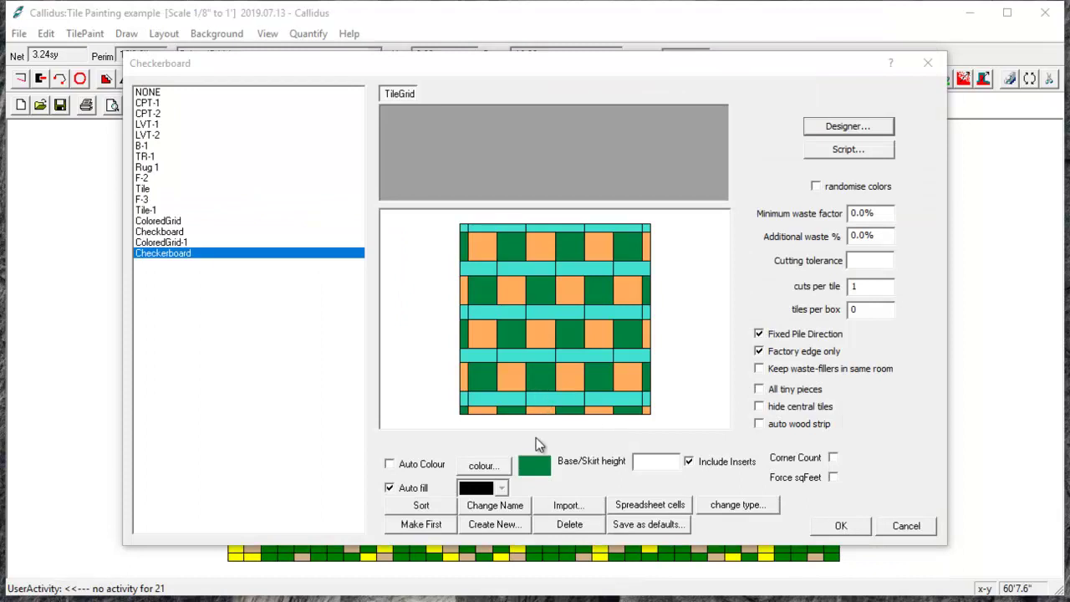
# Step: Create a 2' by 2' simple tile material named Mixe Percentage
pyautogui.click(505, 525)
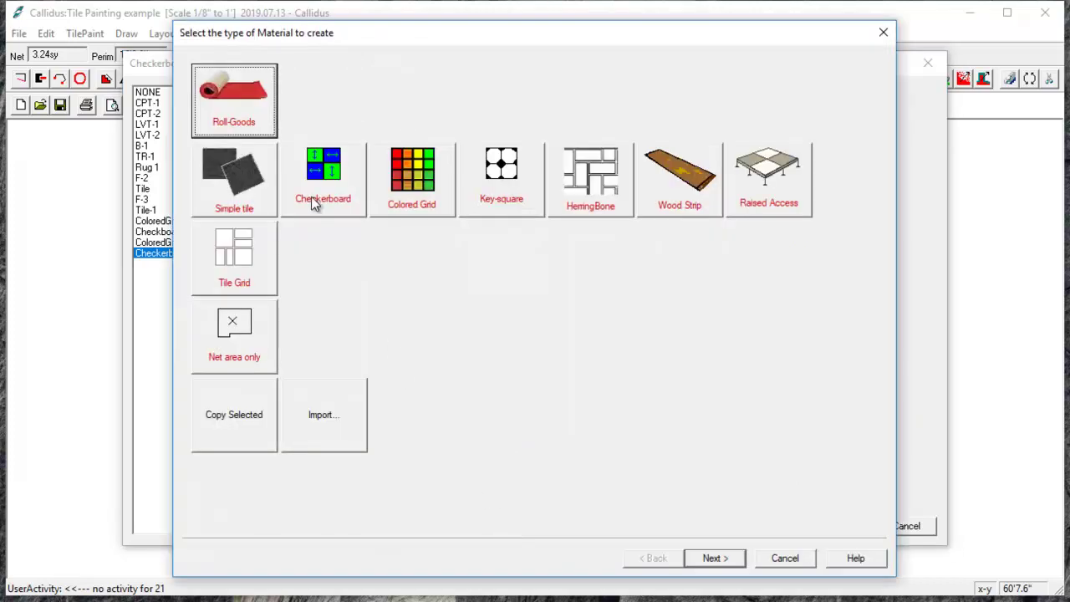
pyautogui.click(234, 177)
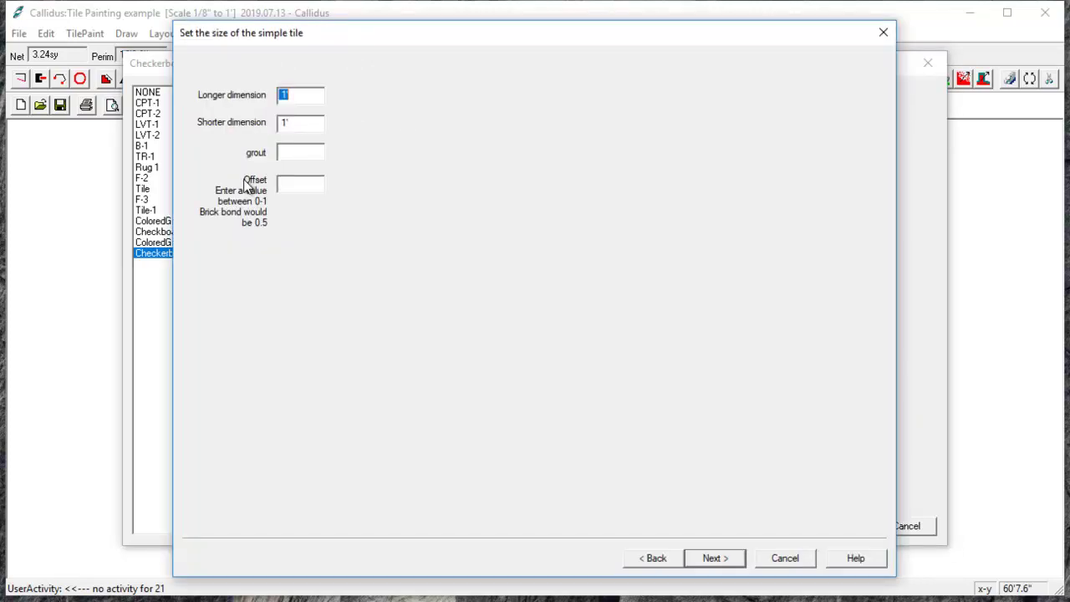
pyautogui.write('2')
pyautogui.press('Tab')
pyautogui.write('2')
pyautogui.press('Return')
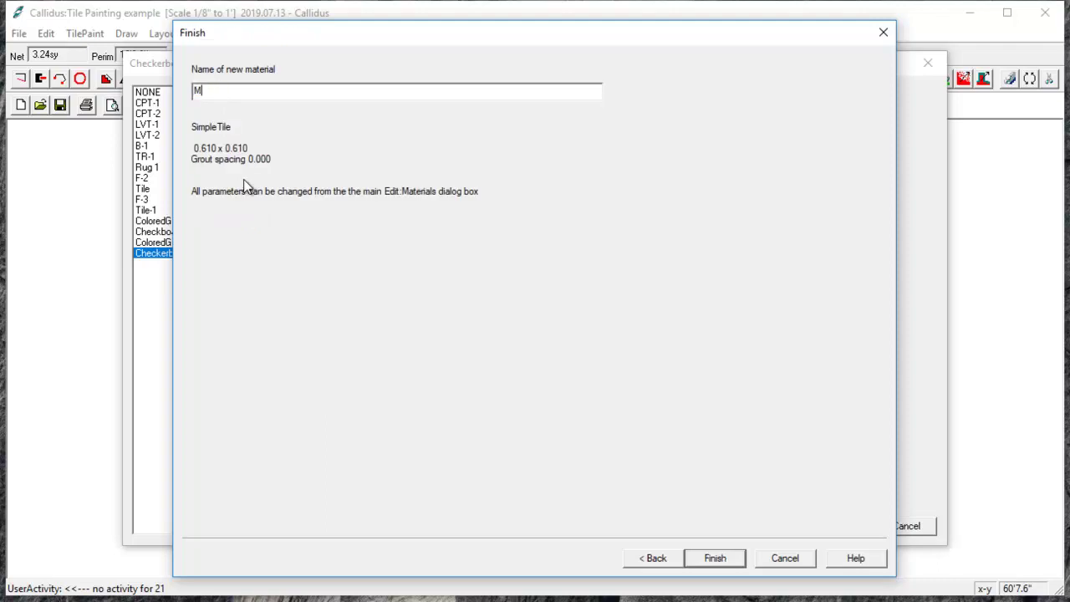
pyautogui.write('e Percentage')
pyautogui.press('Return')
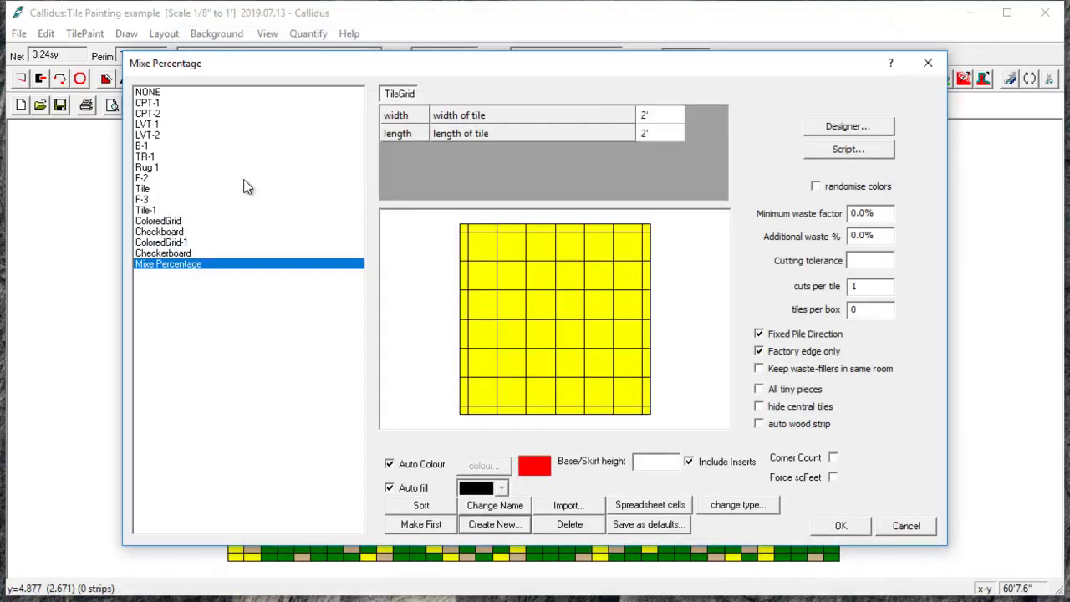
# Step: Turn off Auto Colour and set the Mixe Percentage tiles to mid grey
pyautogui.click(391, 464)
pyautogui.click(481, 466)
pyautogui.click(429, 306)
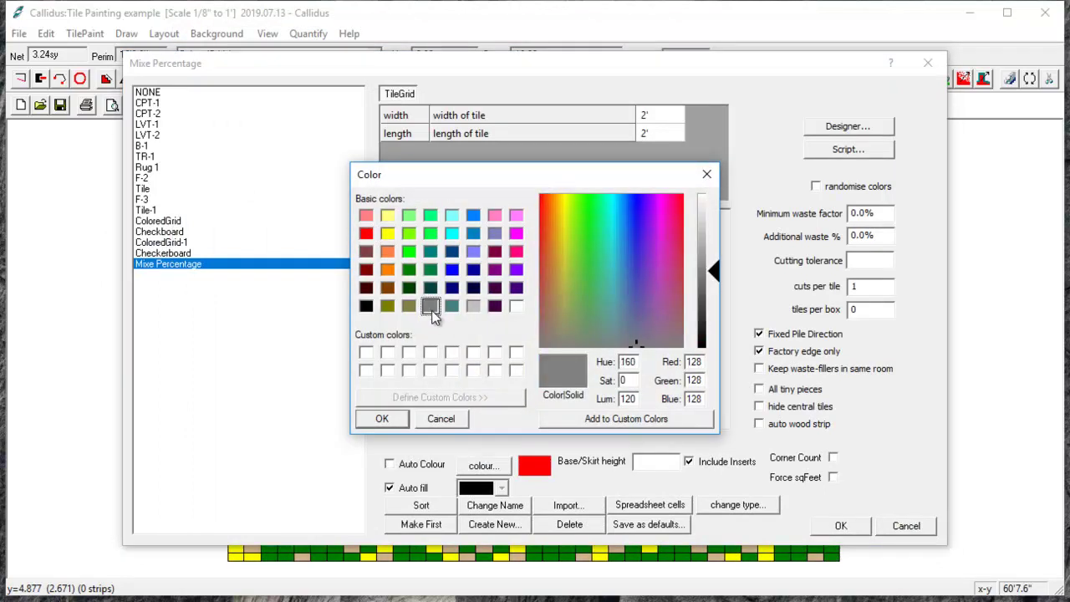
pyautogui.click(383, 419)
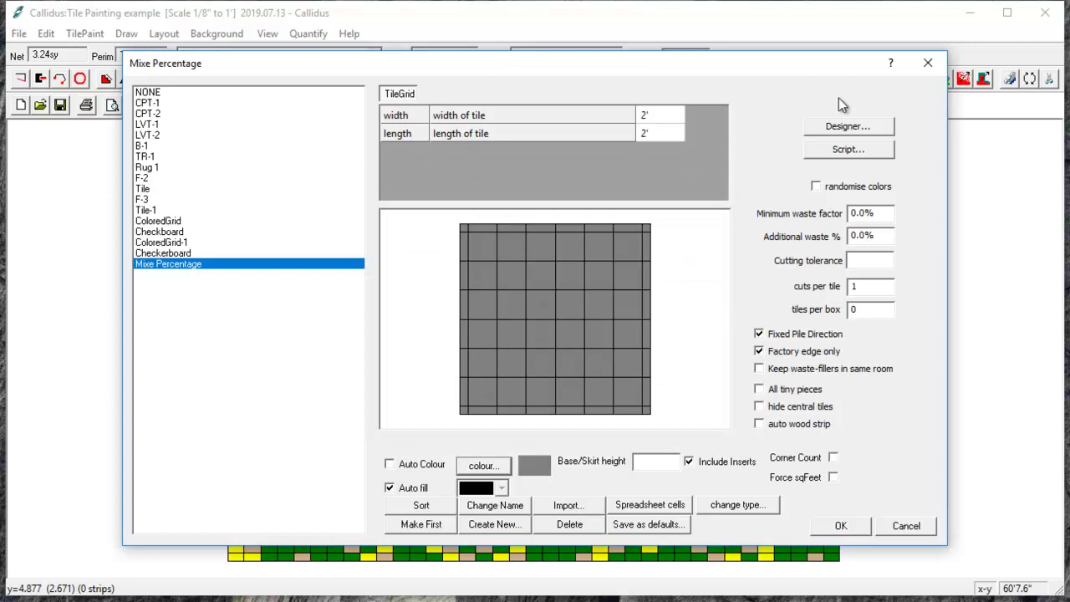
# Step: In the Mixe Percentage grid designer, add a second full-size 2' tile
pyautogui.click(845, 131)
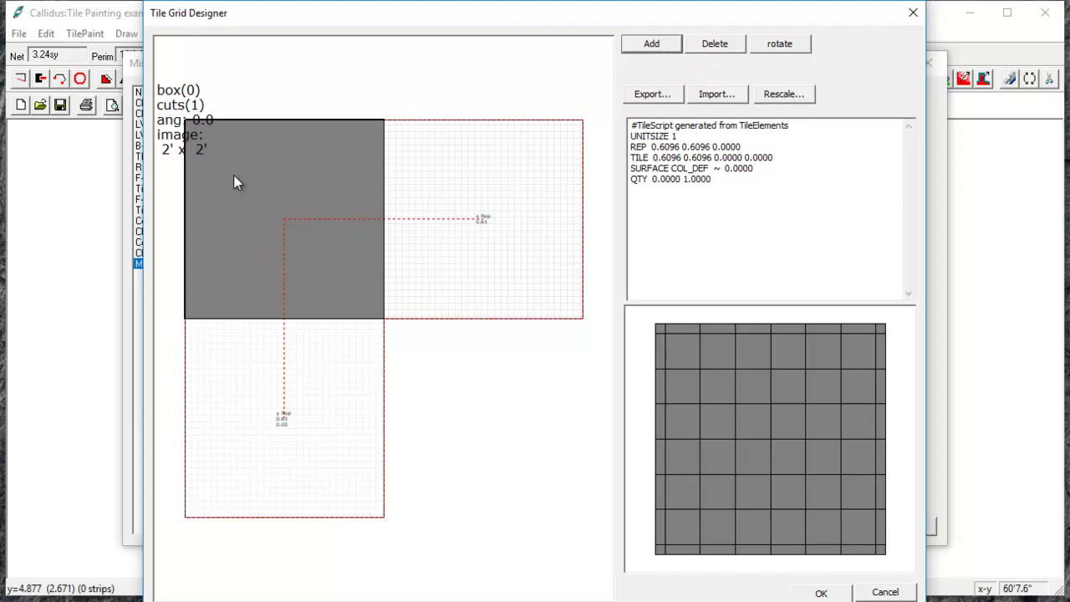
pyautogui.click(651, 48)
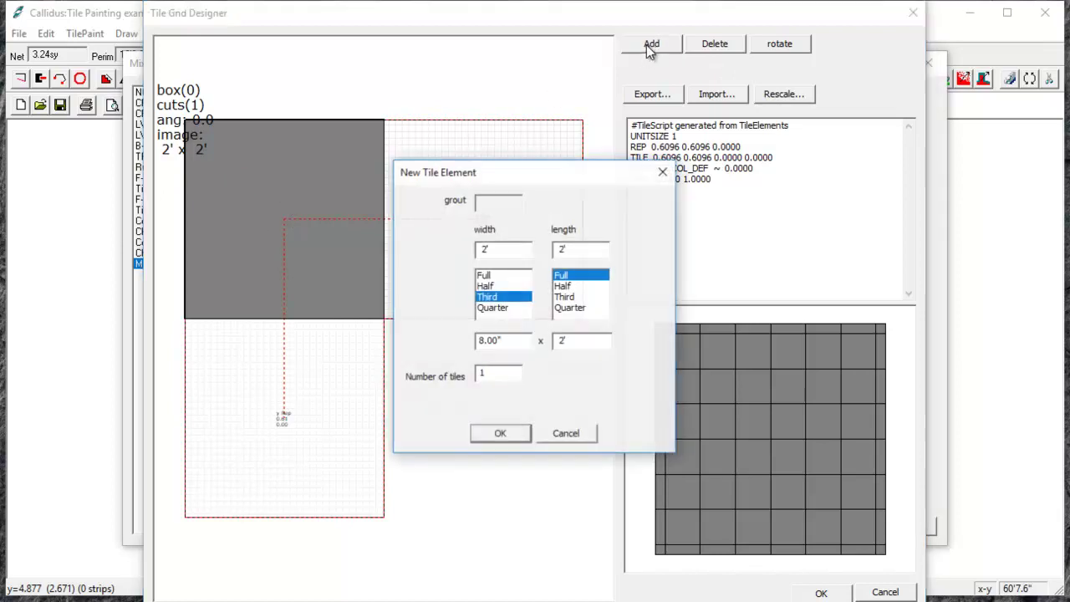
pyautogui.click(499, 278)
pyautogui.click(496, 433)
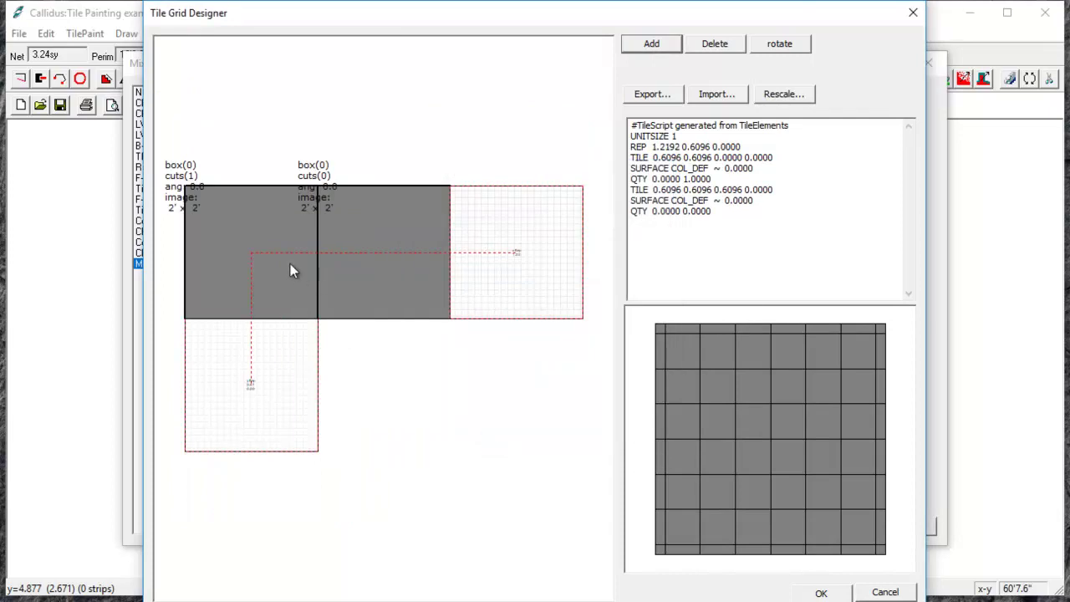
# Step: Colour the first tile gold
pyautogui.click(282, 264)
pyautogui.click(574, 203)
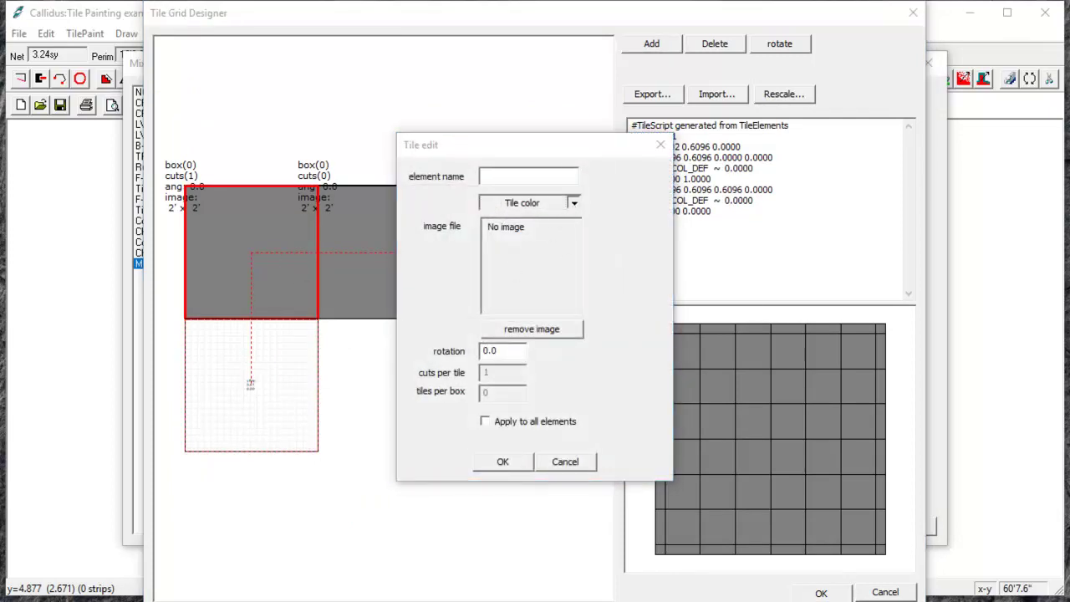
pyautogui.click(505, 462)
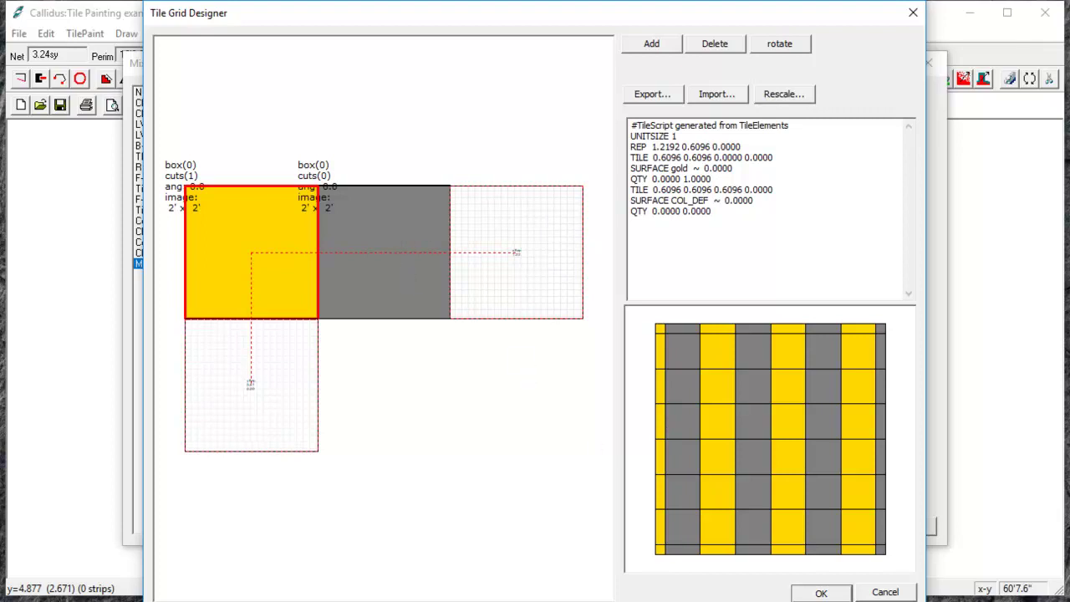
# Step: Add three more 2' tiles to the Mixe Percentage row, making five
pyautogui.click(652, 44)
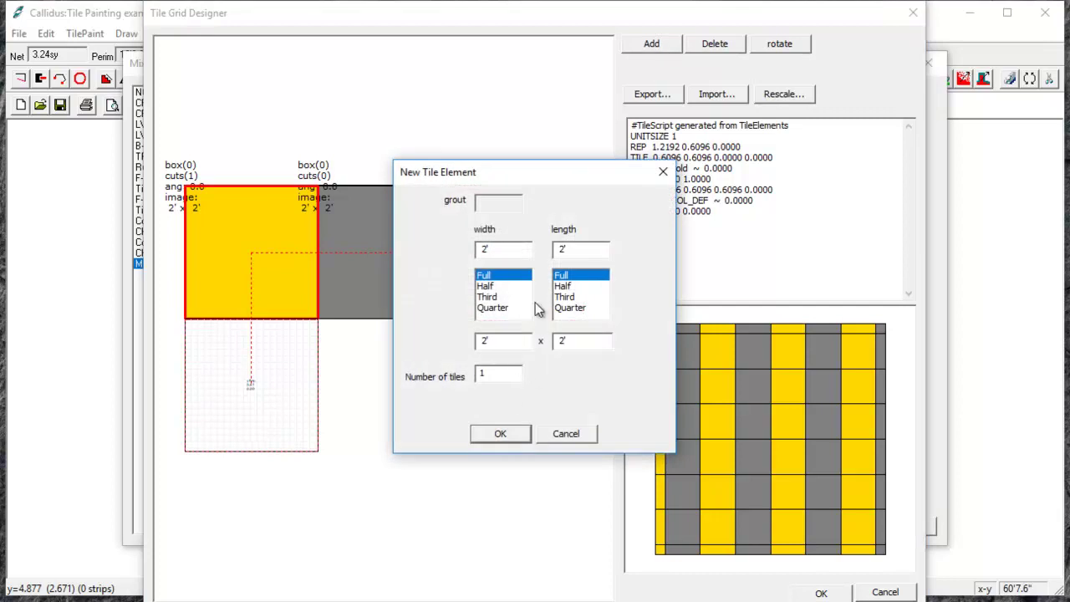
pyautogui.moveTo(492, 373); pyautogui.dragTo(457, 380)
pyautogui.write('3')
pyautogui.click(500, 433)
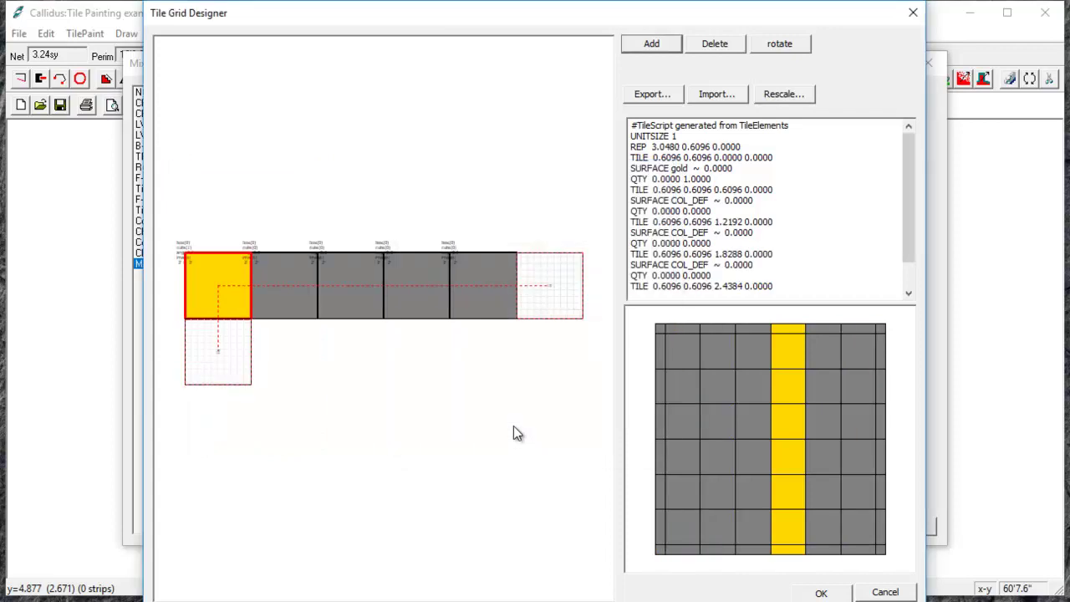
# Step: Colour the second tile medium sea green and close the designer
pyautogui.doubleClick(287, 287)
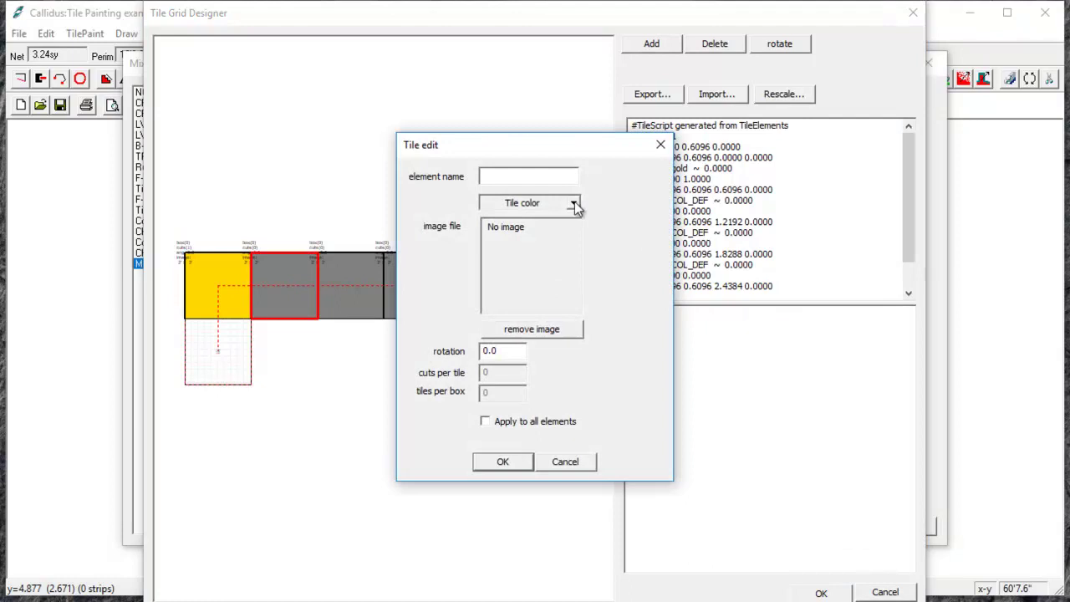
pyautogui.click(574, 205)
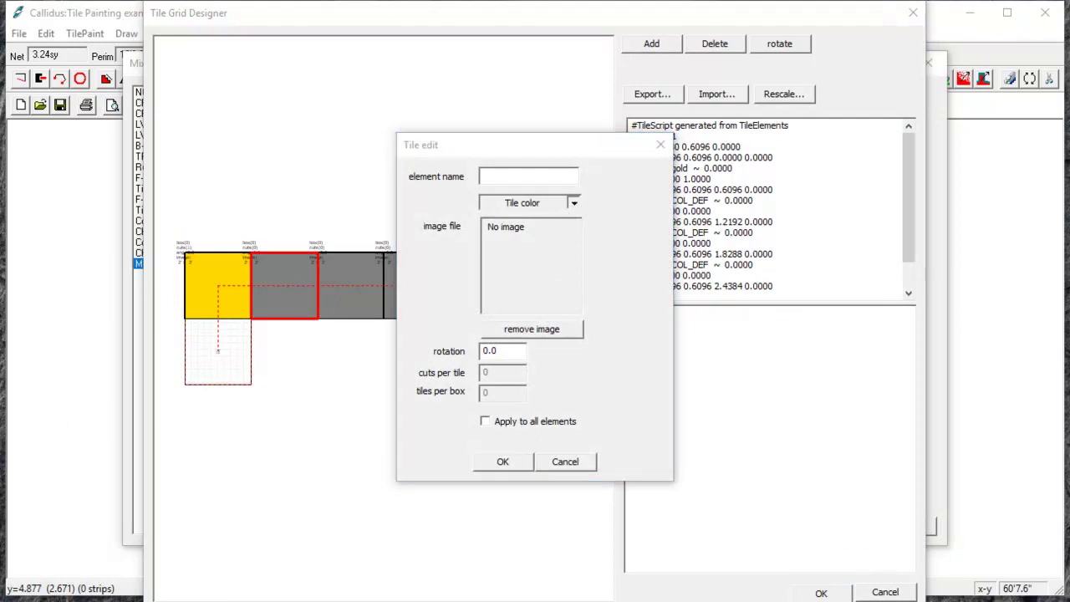
pyautogui.click(524, 464)
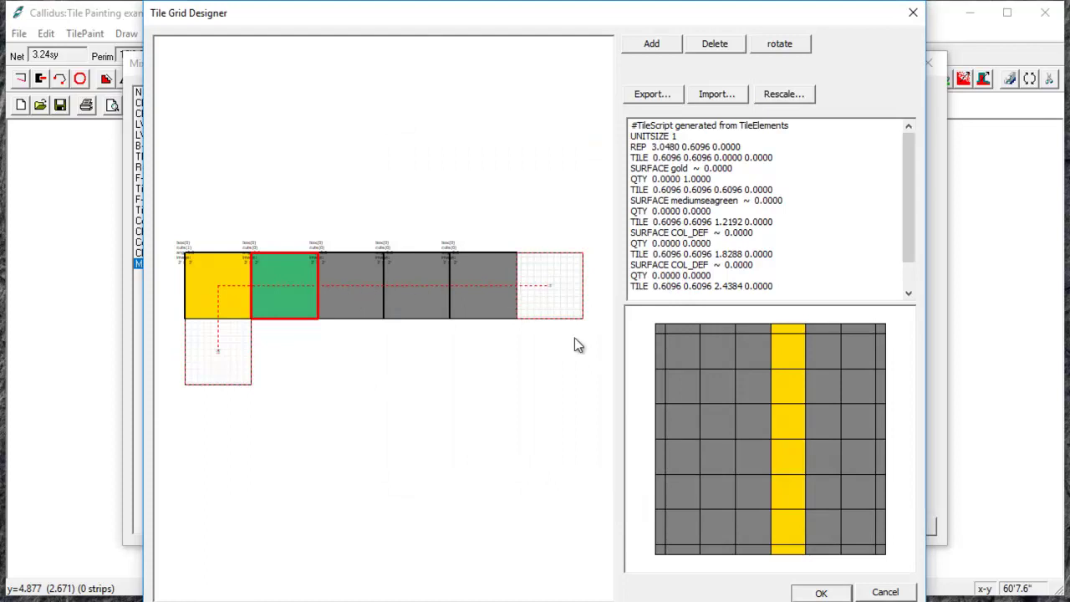
pyautogui.click(821, 592)
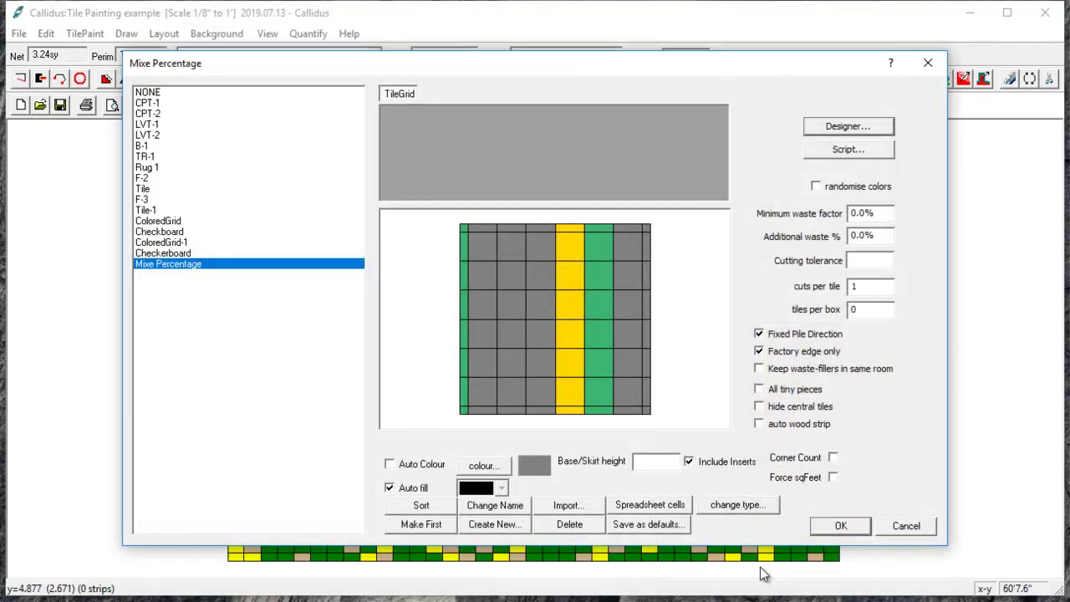
# Step: Enable randomised colours for Mixe Percentage, assign it to the room, and quantify the tiling
pyautogui.click(817, 187)
pyautogui.click(830, 525)
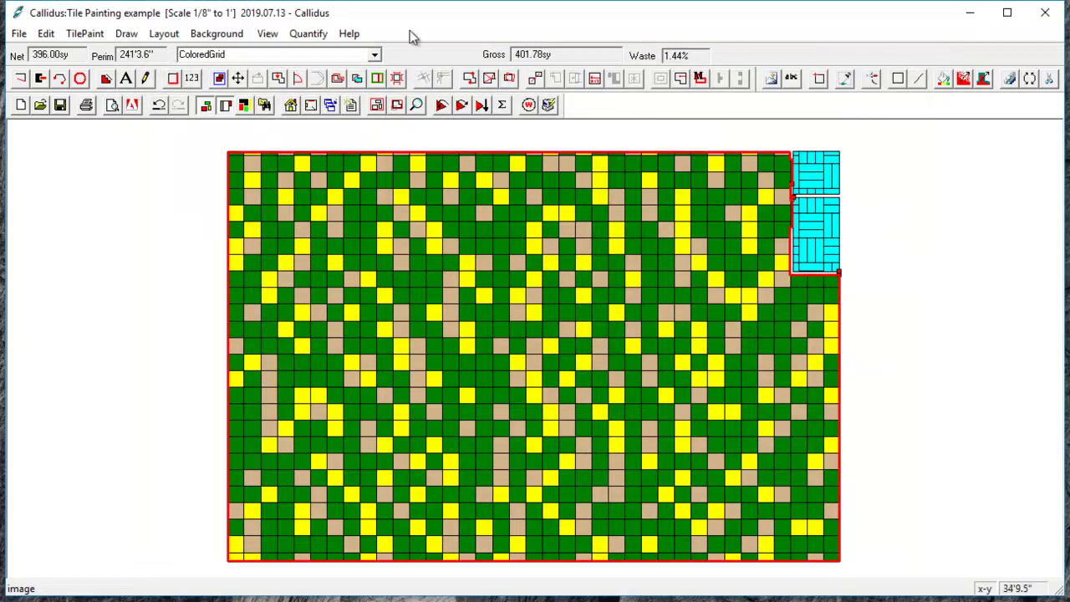
pyautogui.click(374, 55)
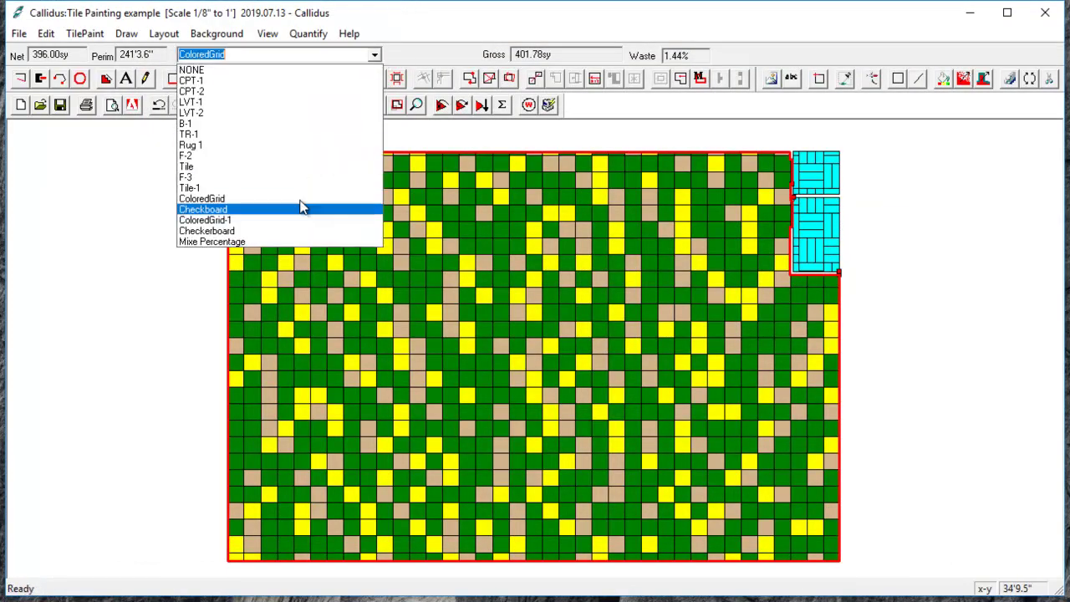
pyautogui.click(257, 242)
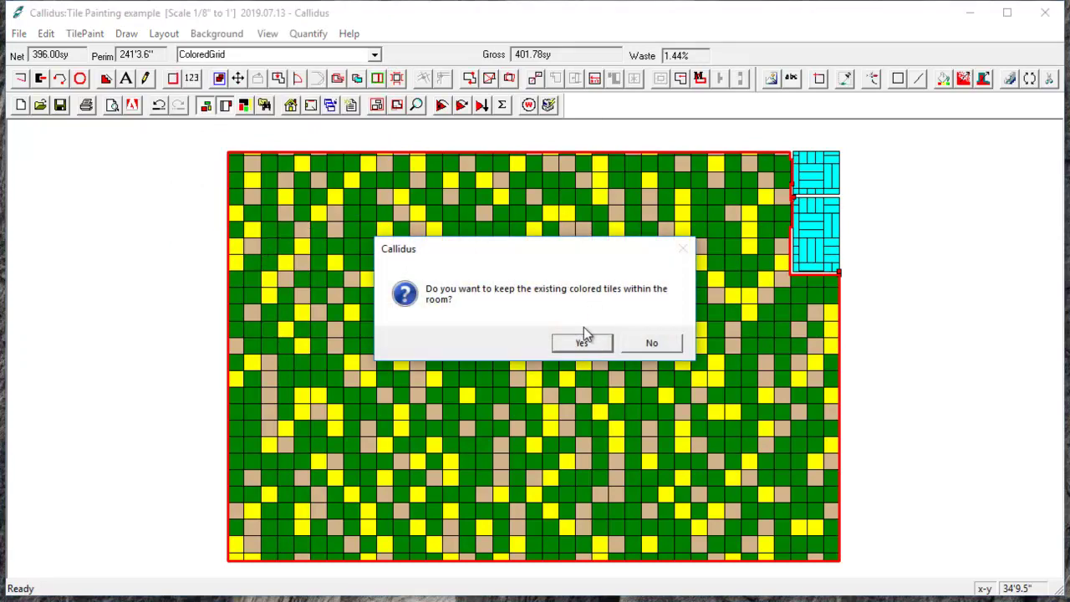
pyautogui.click(624, 344)
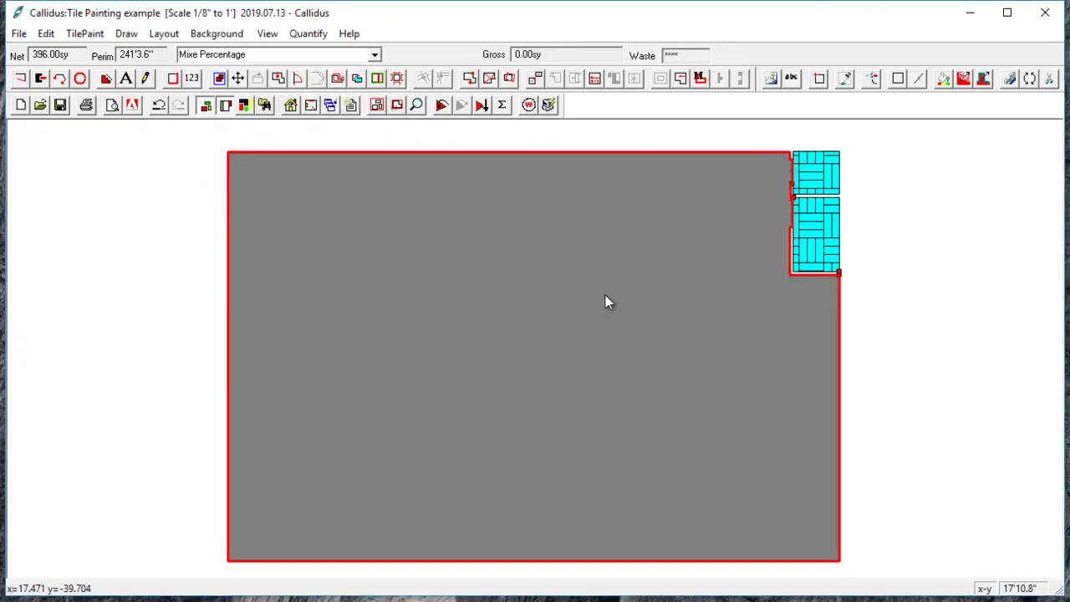
pyautogui.click(441, 106)
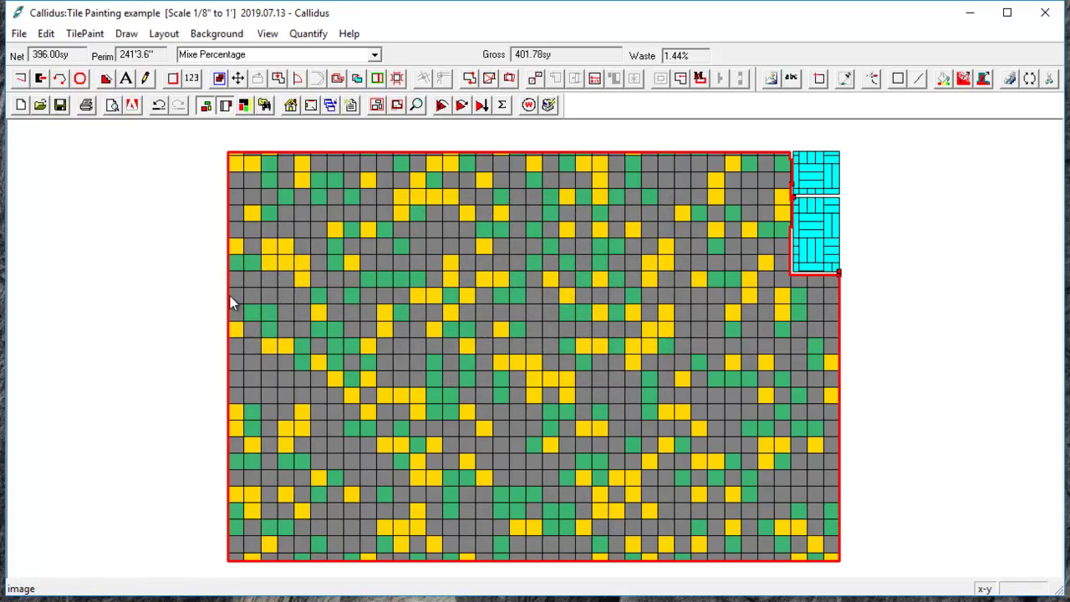
# Step: Re-lay the room with a fresh random tile mix, discarding existing coloured tiles, then open Mixe Percentage's material settings
pyautogui.click(353, 556)
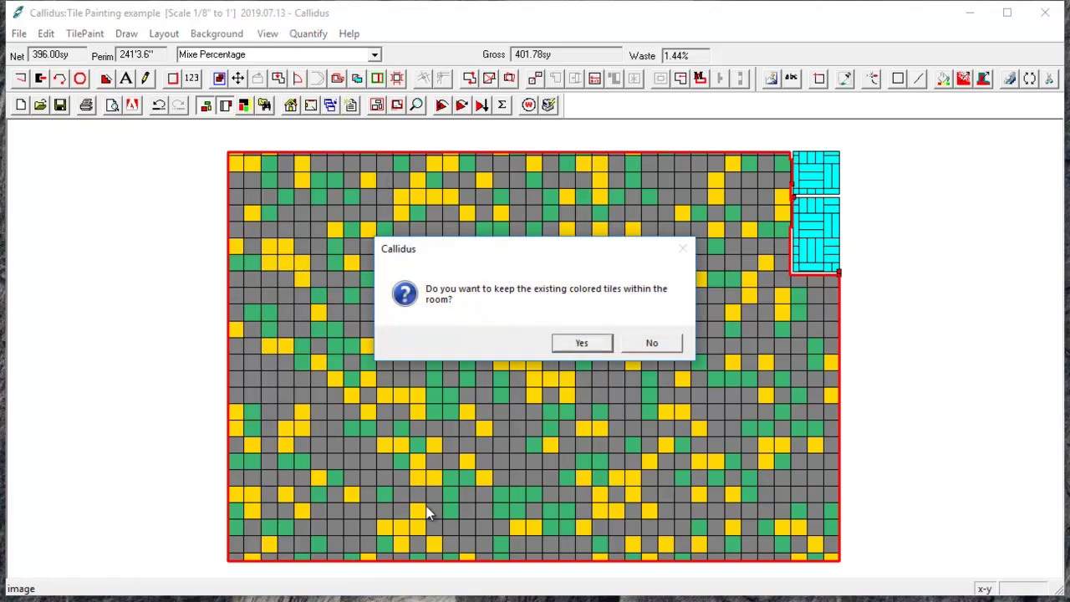
pyautogui.click(678, 346)
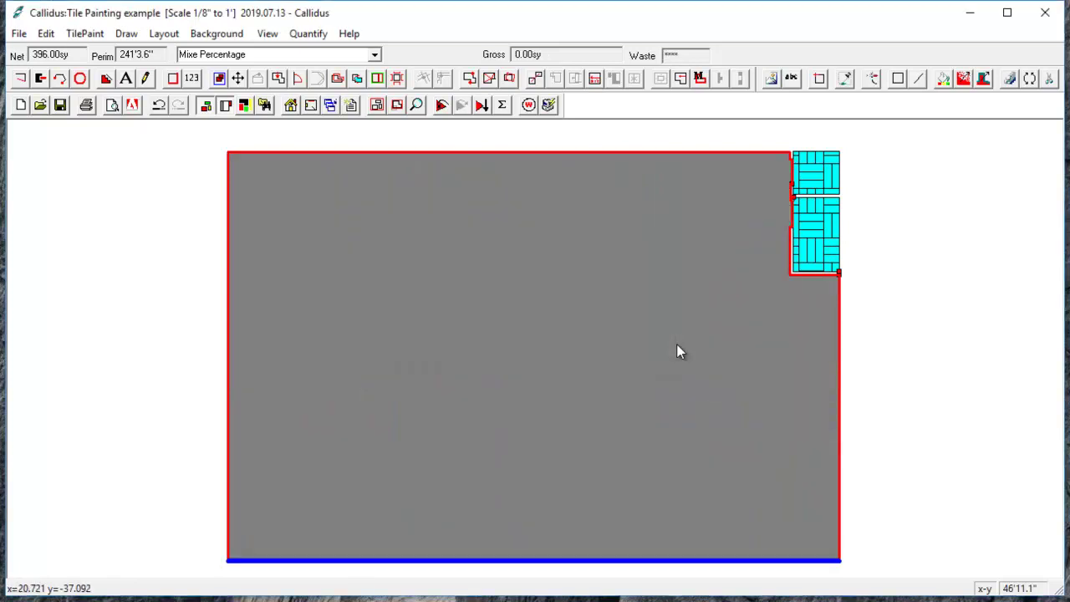
pyautogui.click(444, 105)
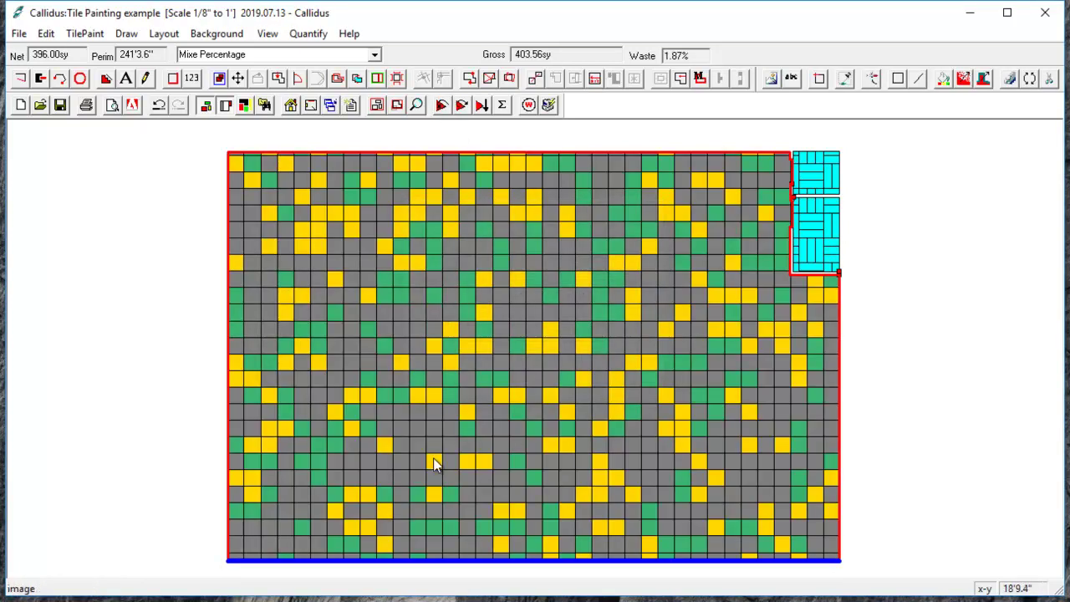
pyautogui.click(331, 109)
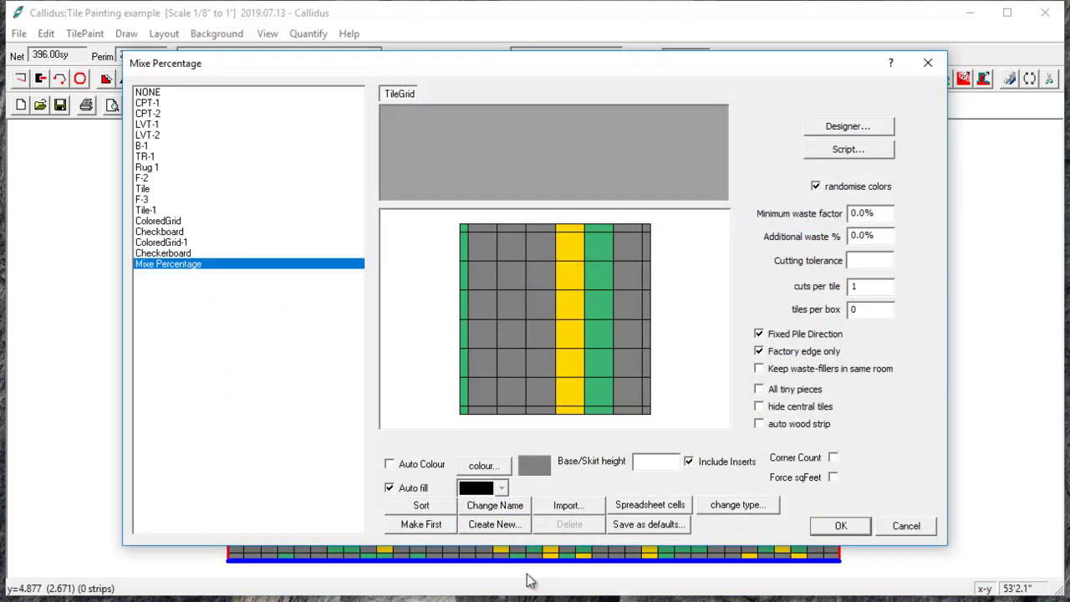
# Step: Create a simple tile material with longer dimension 3 (3' by 1'), named Basketweave
pyautogui.click(496, 526)
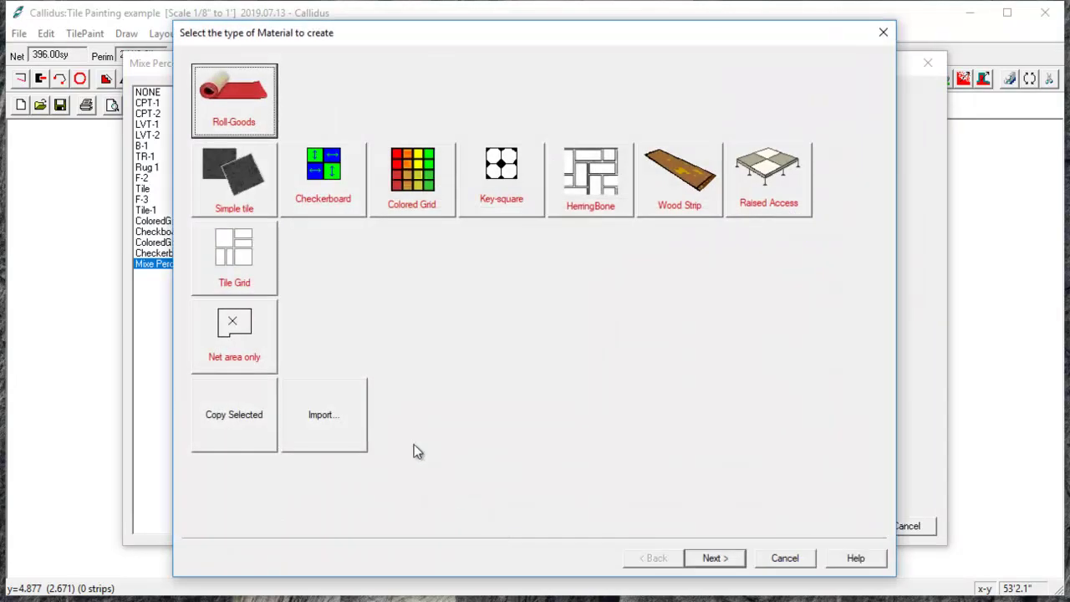
pyautogui.doubleClick(247, 192)
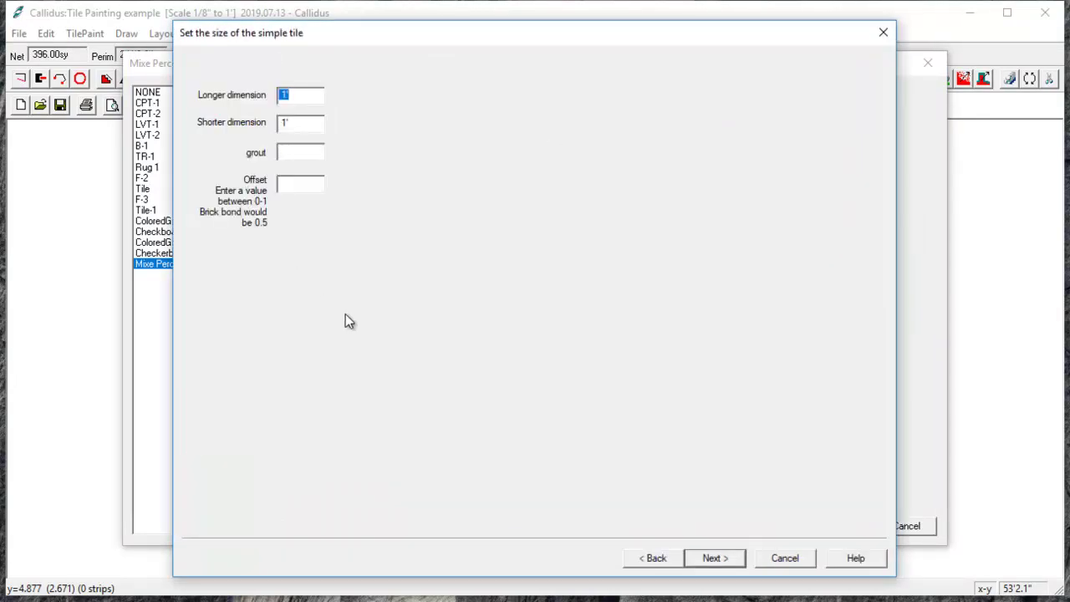
pyautogui.write('3')
pyautogui.press('Return')
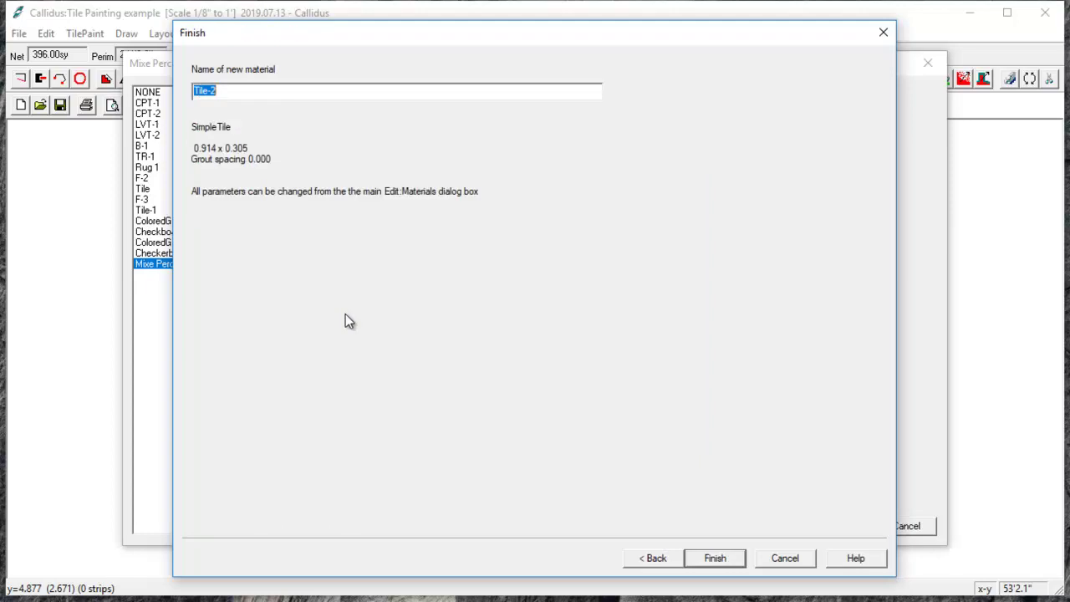
pyautogui.write('Basketweave')
pyautogui.press('Return')
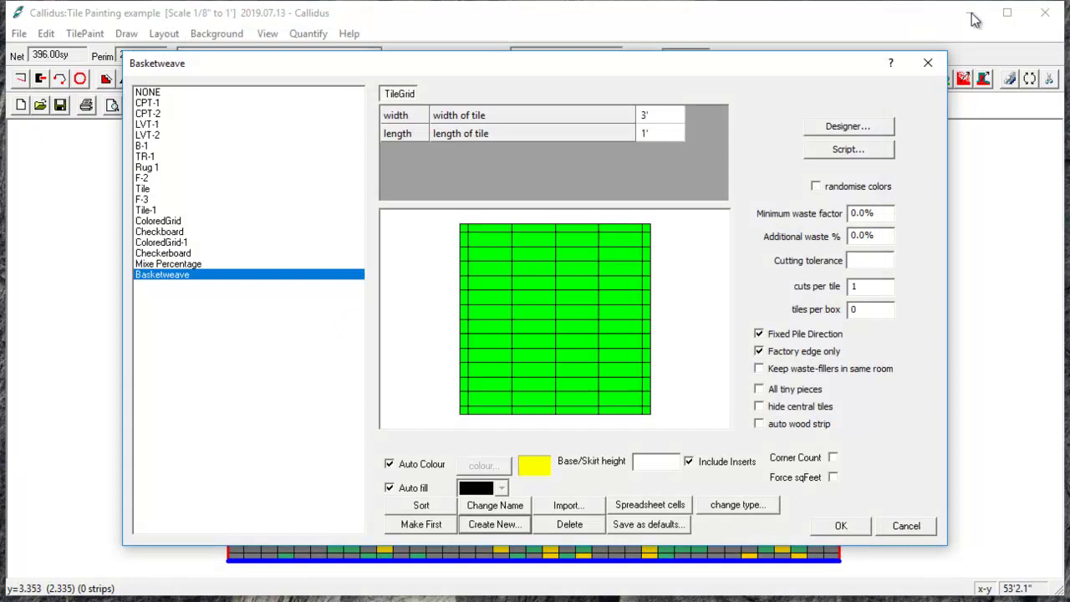
# Step: Turn off Auto Colour, make Basketweave's tiles light green, and bring up its Tile Grid Designer
pyautogui.click(389, 464)
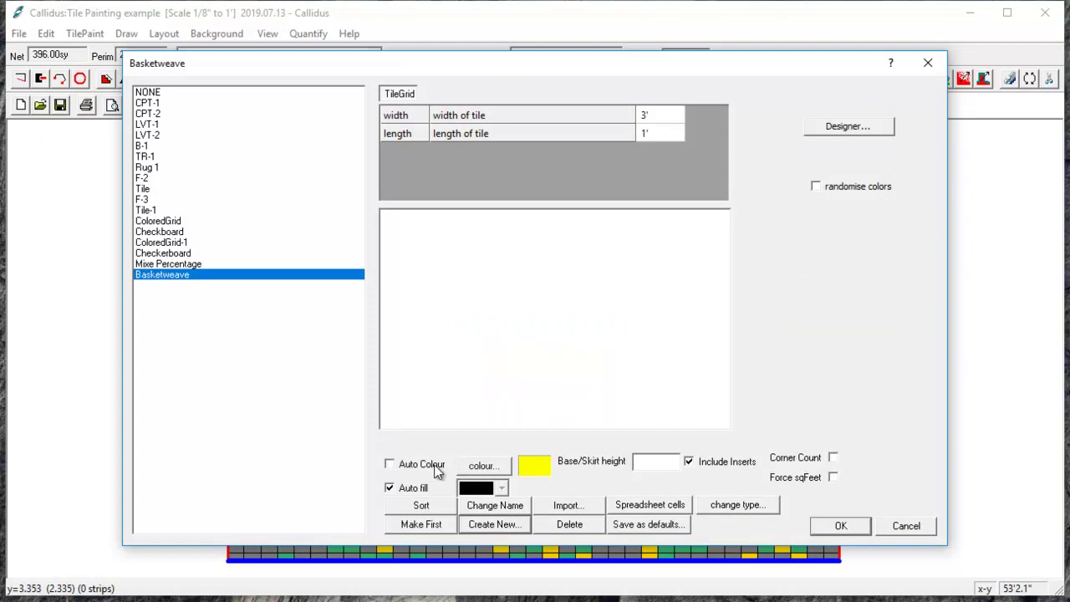
pyautogui.click(476, 466)
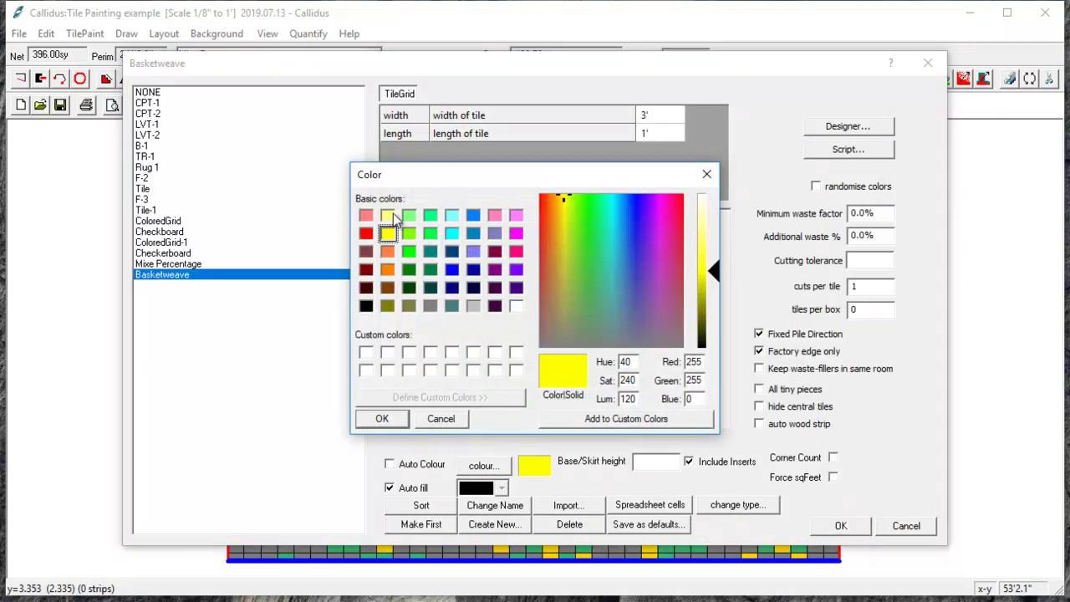
pyautogui.click(409, 215)
pyautogui.click(384, 424)
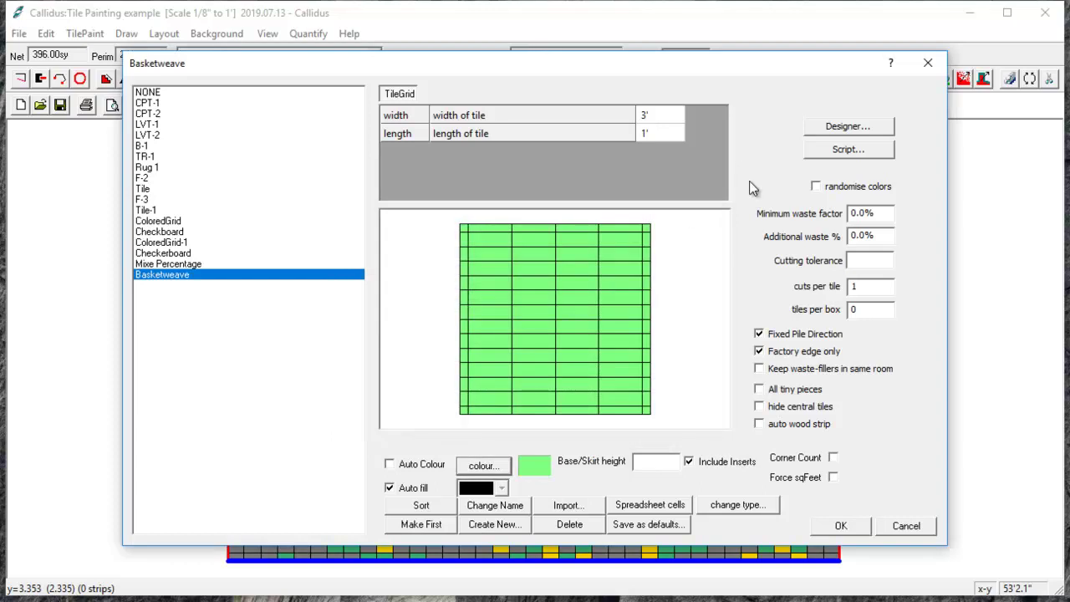
pyautogui.click(847, 128)
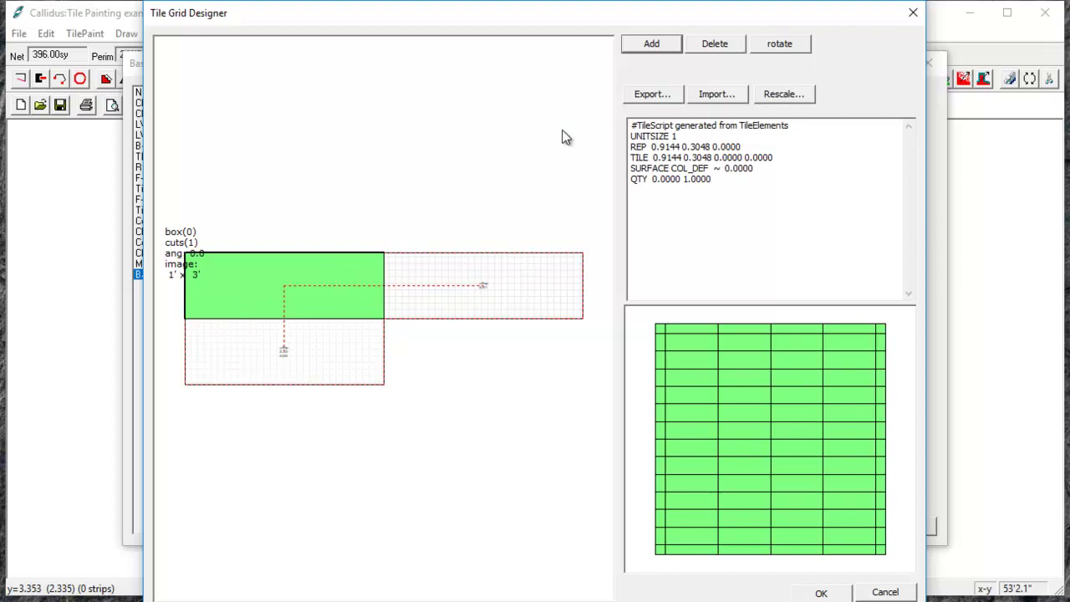
# Step: Add two more third-length 3'×1' tiles and stack all three horizontally
pyautogui.click(643, 47)
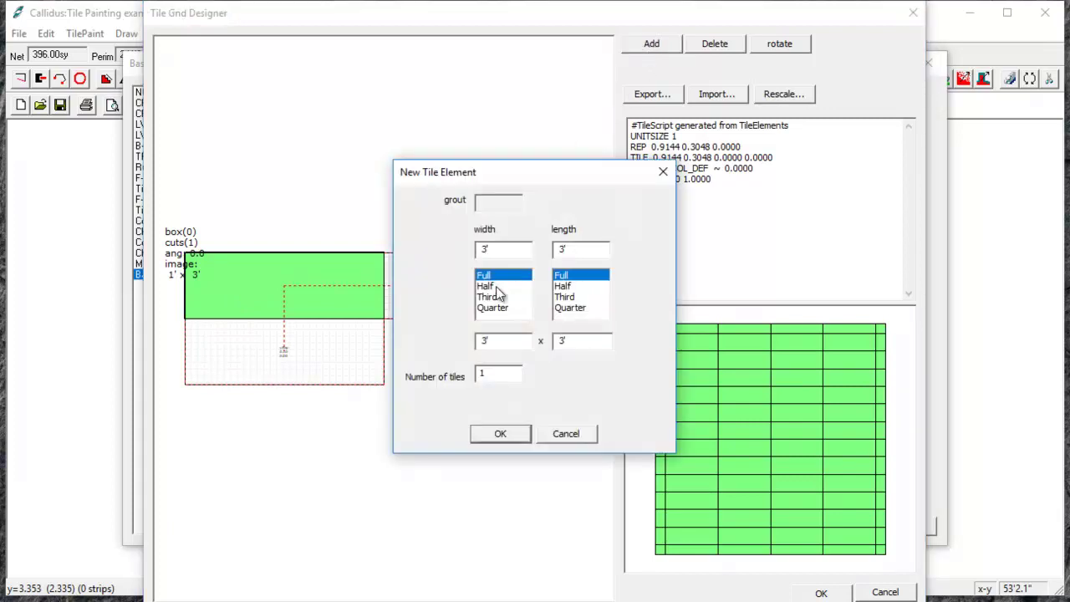
pyautogui.click(574, 298)
pyautogui.doubleClick(490, 377)
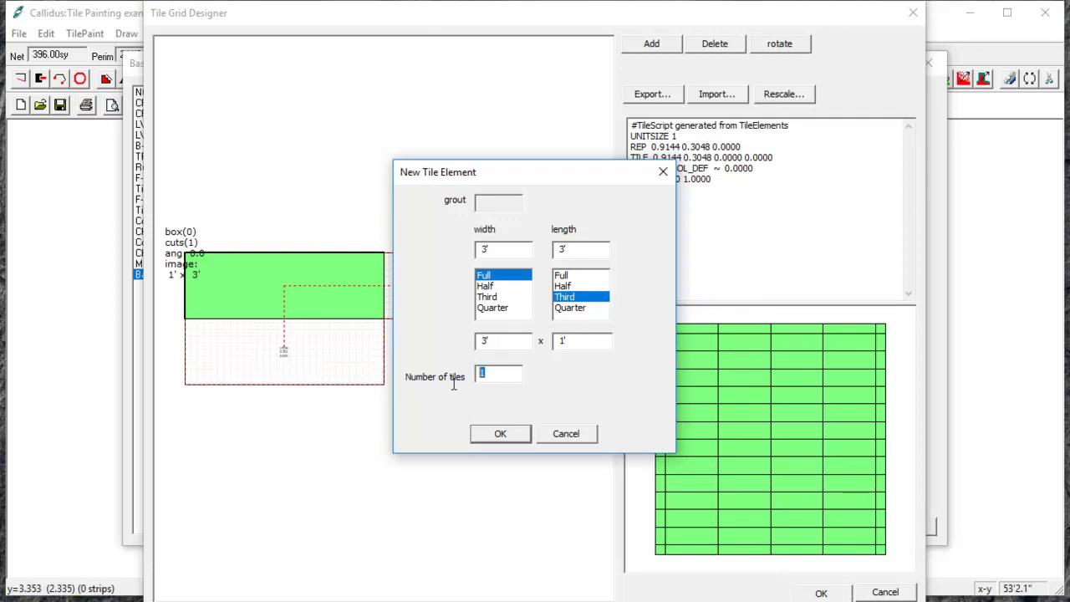
pyautogui.write('2')
pyautogui.click(497, 434)
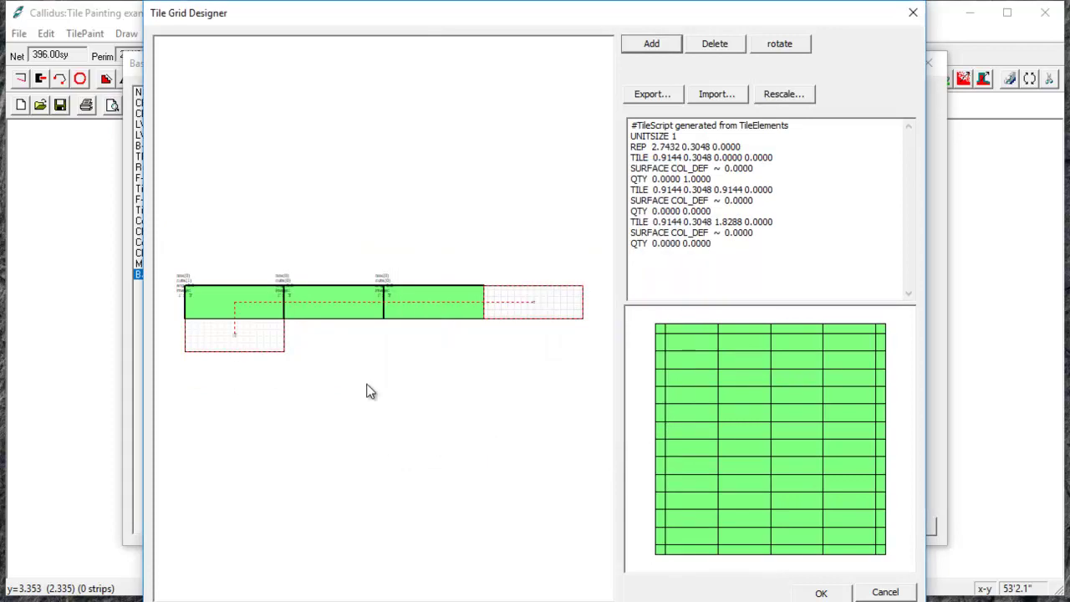
pyautogui.moveTo(266, 364); pyautogui.dragTo(261, 417)
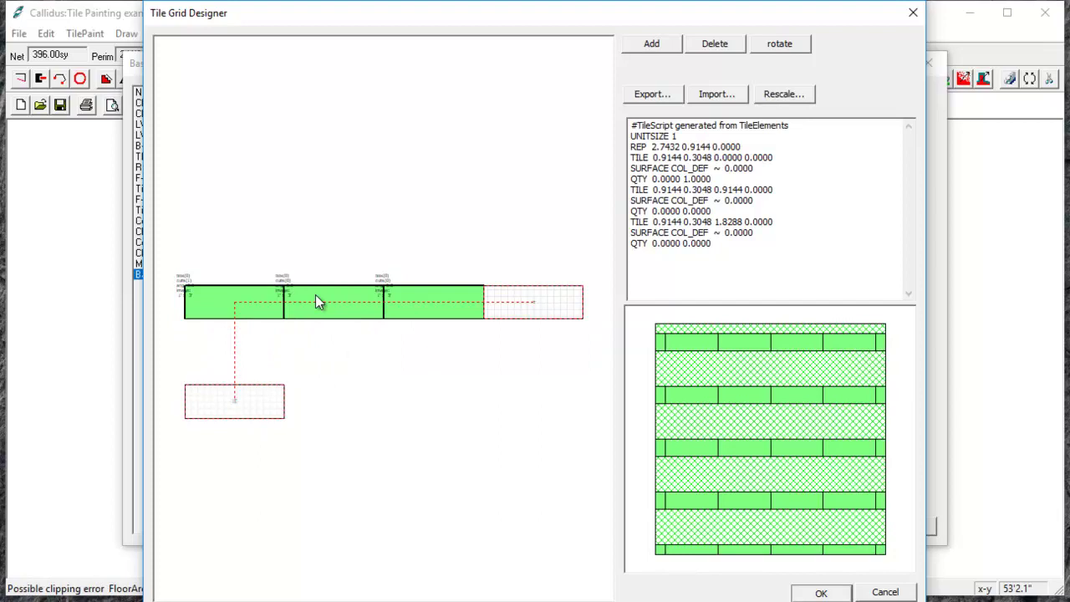
pyautogui.moveTo(318, 297); pyautogui.dragTo(231, 354)
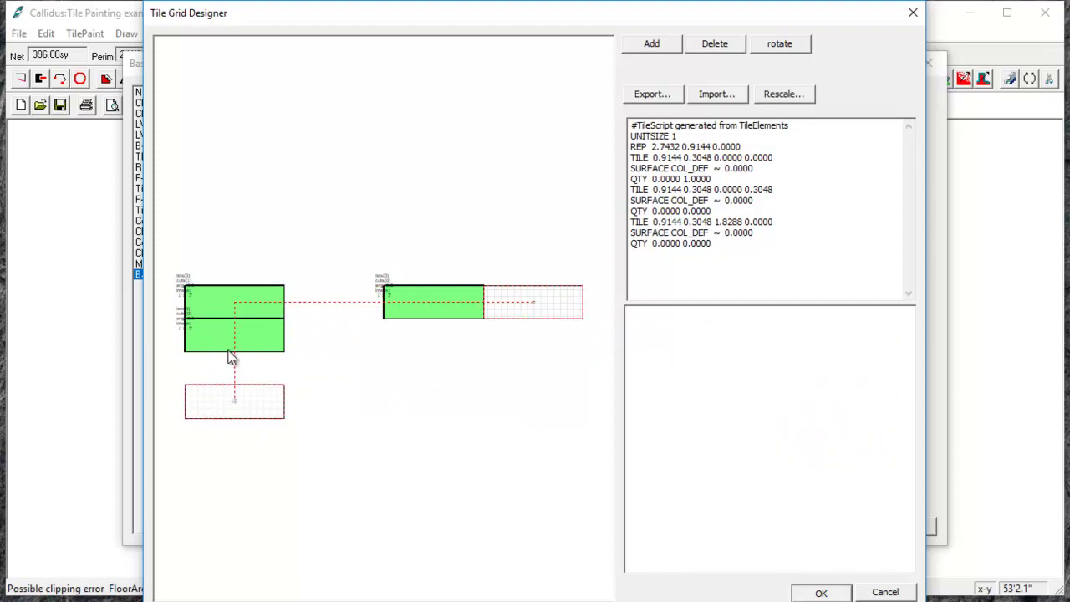
pyautogui.moveTo(393, 309); pyautogui.dragTo(202, 394)
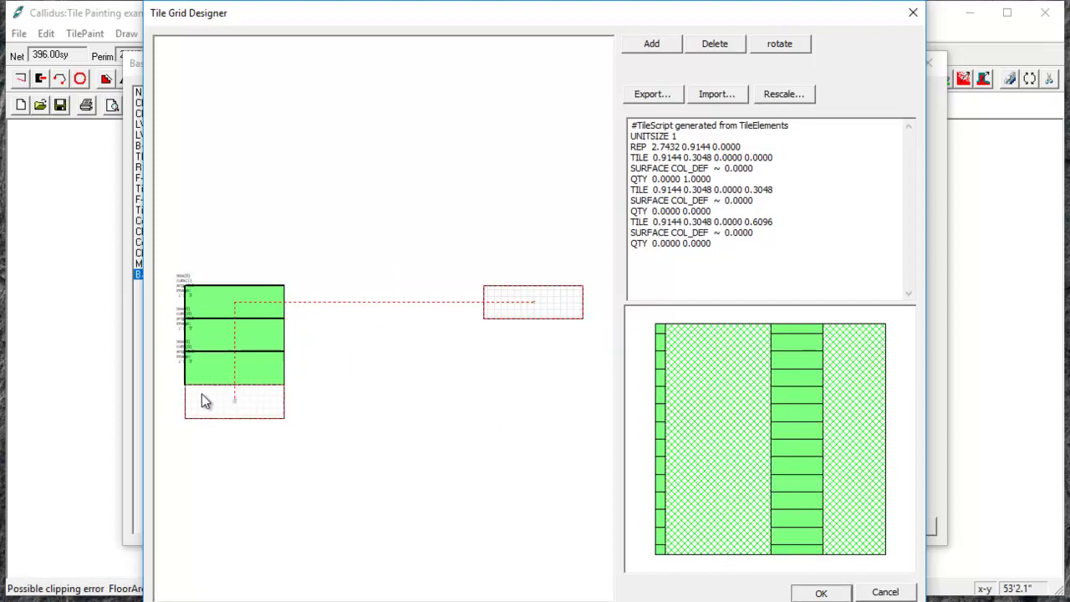
# Step: Add three upright 1'×3' tiles (third width, full length) beside the stack
pyautogui.click(646, 49)
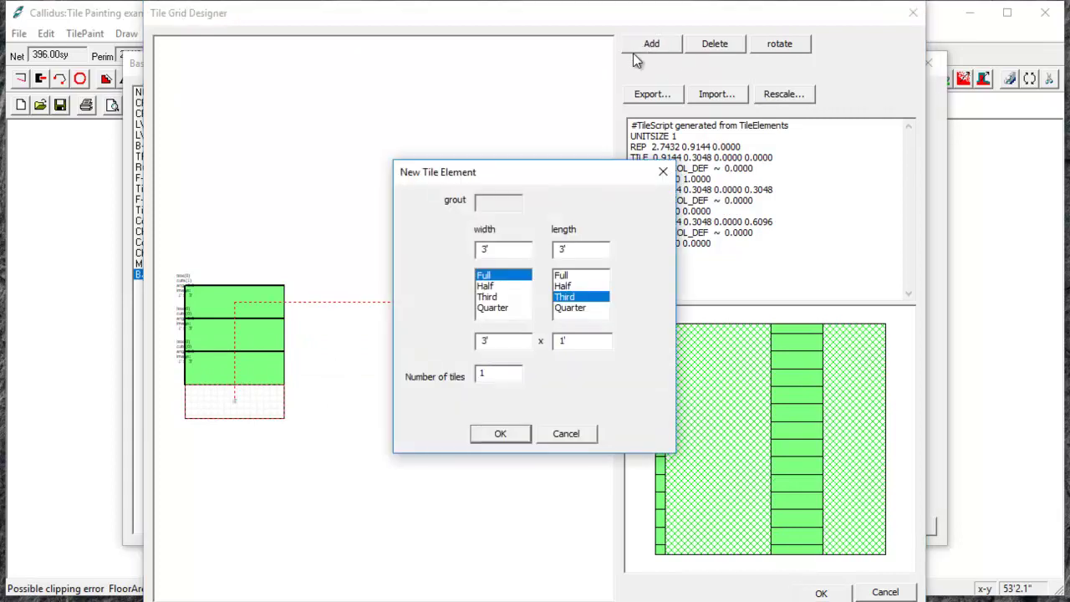
pyautogui.click(494, 297)
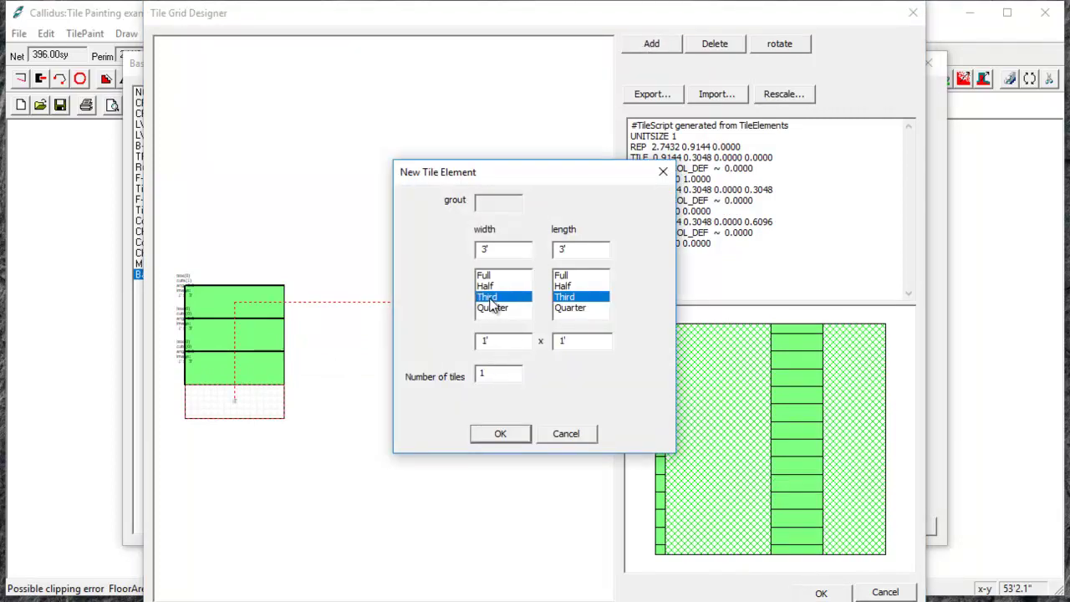
pyautogui.click(561, 277)
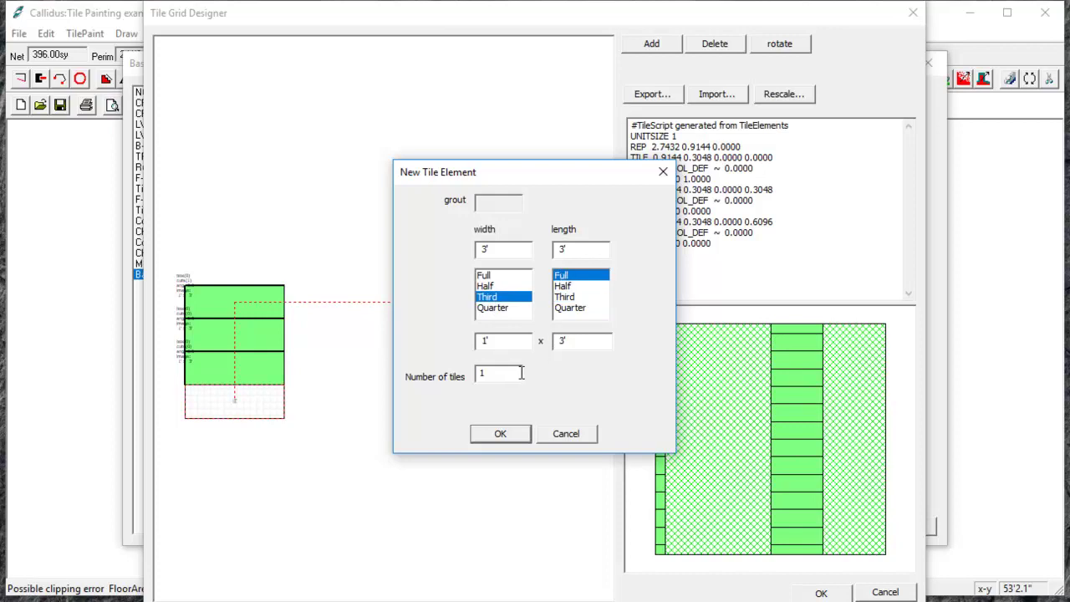
pyautogui.click(479, 376)
pyautogui.write('3')
pyautogui.click(502, 435)
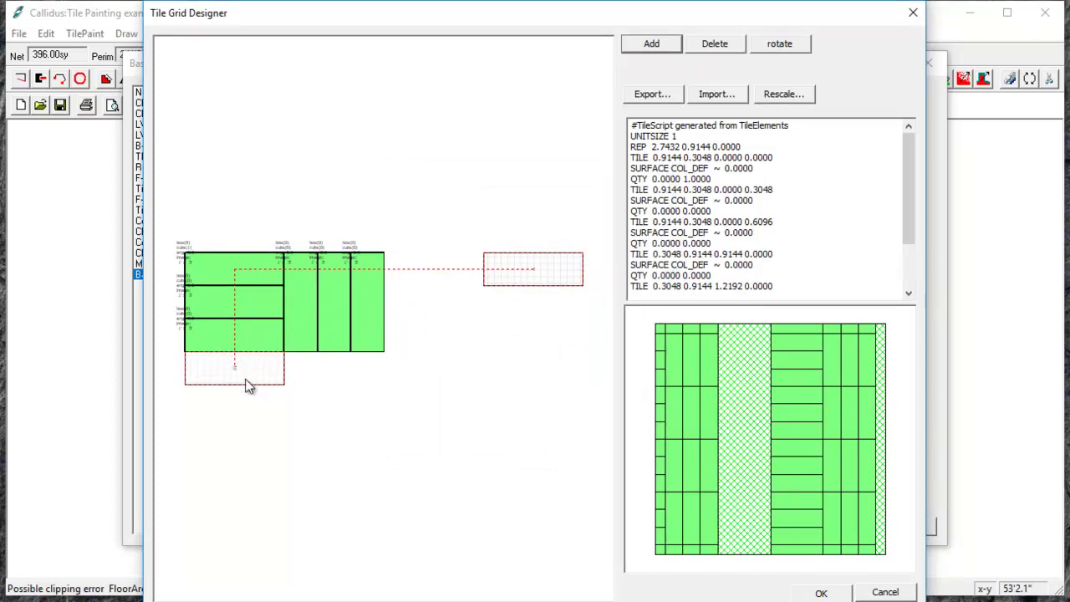
# Step: Align the repeat rectangles beside and under the block: repeat 1.8288, offsets 0.9144, 0.9144
pyautogui.moveTo(248, 386); pyautogui.dragTo(274, 413)
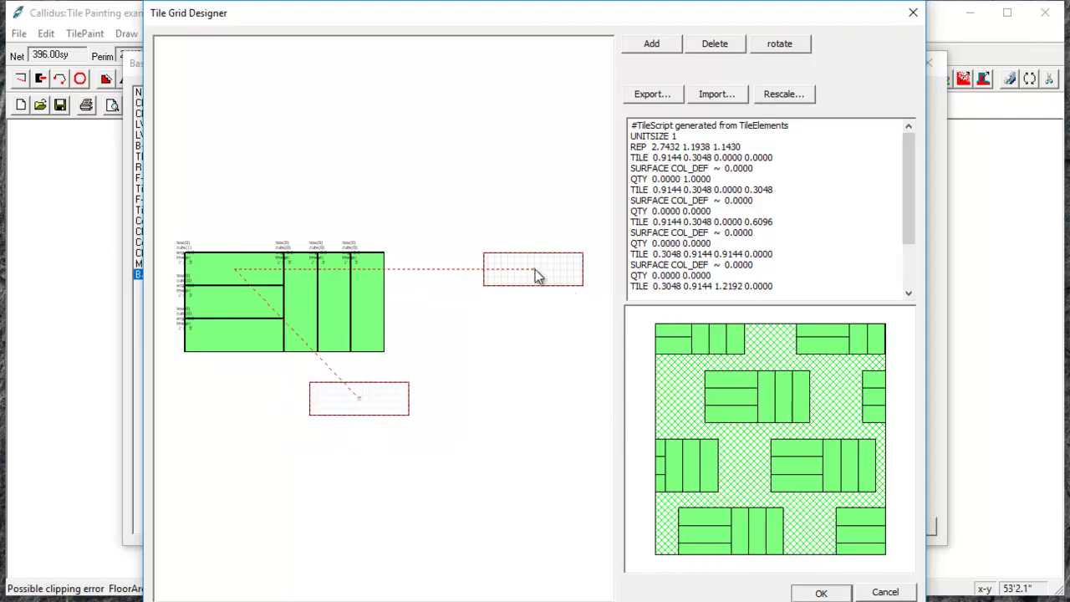
pyautogui.moveTo(535, 270); pyautogui.dragTo(434, 269)
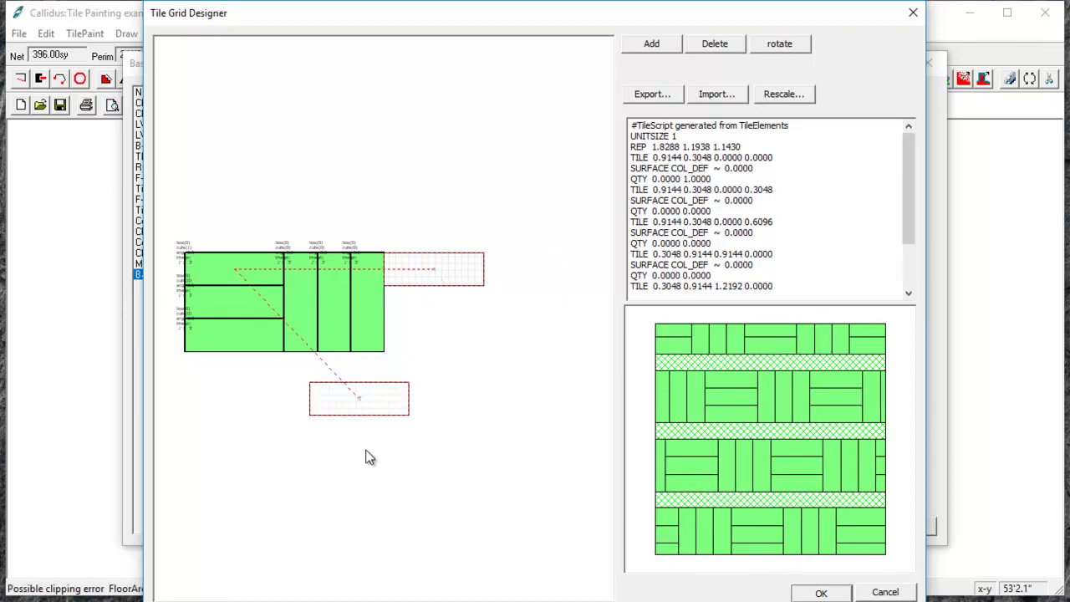
pyautogui.moveTo(353, 396); pyautogui.dragTo(322, 362)
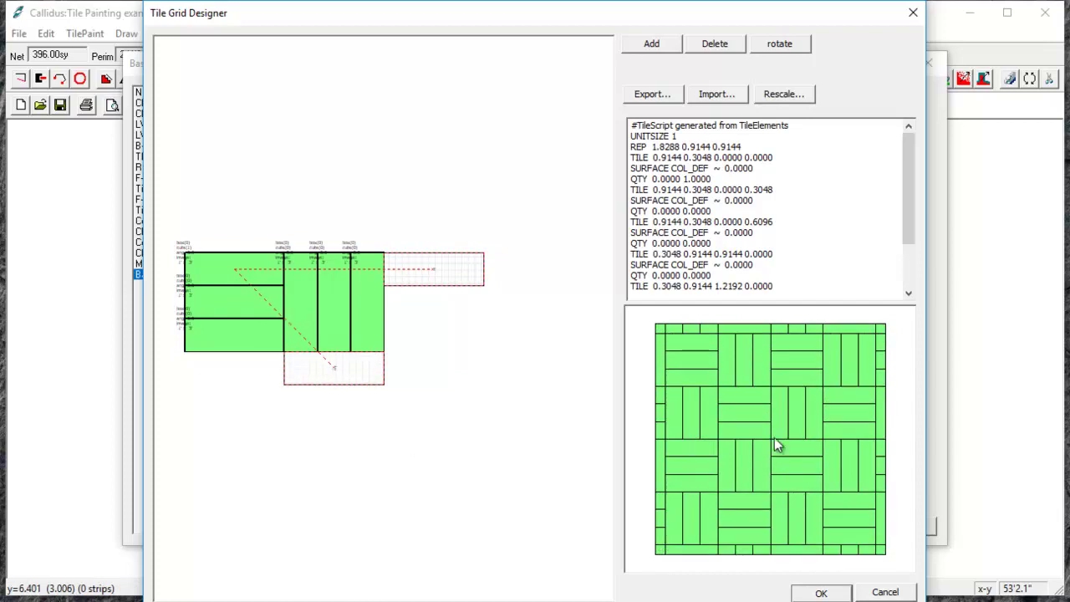
pyautogui.click(818, 591)
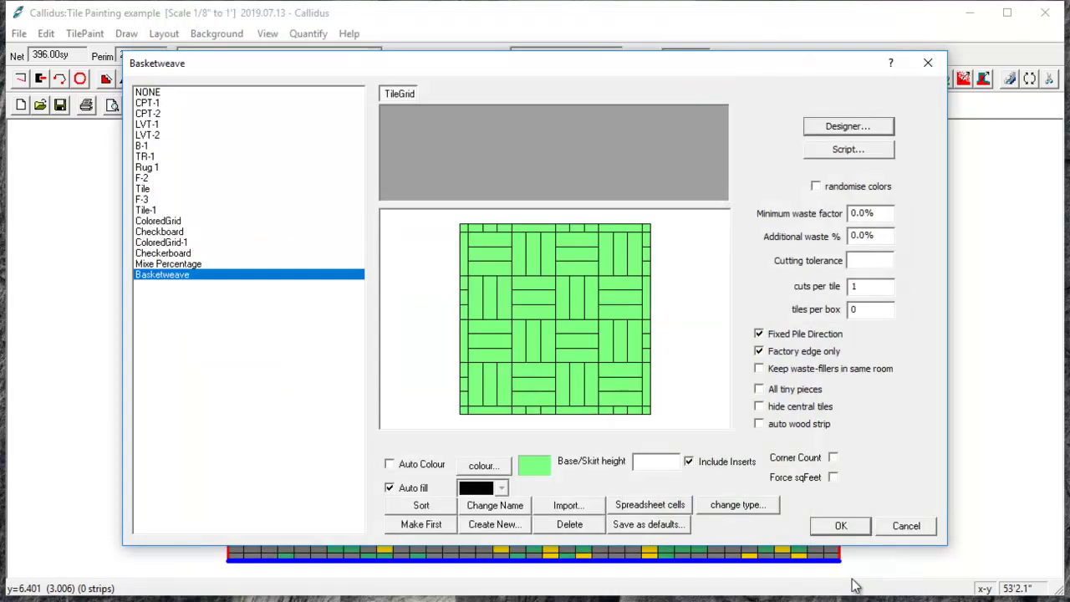